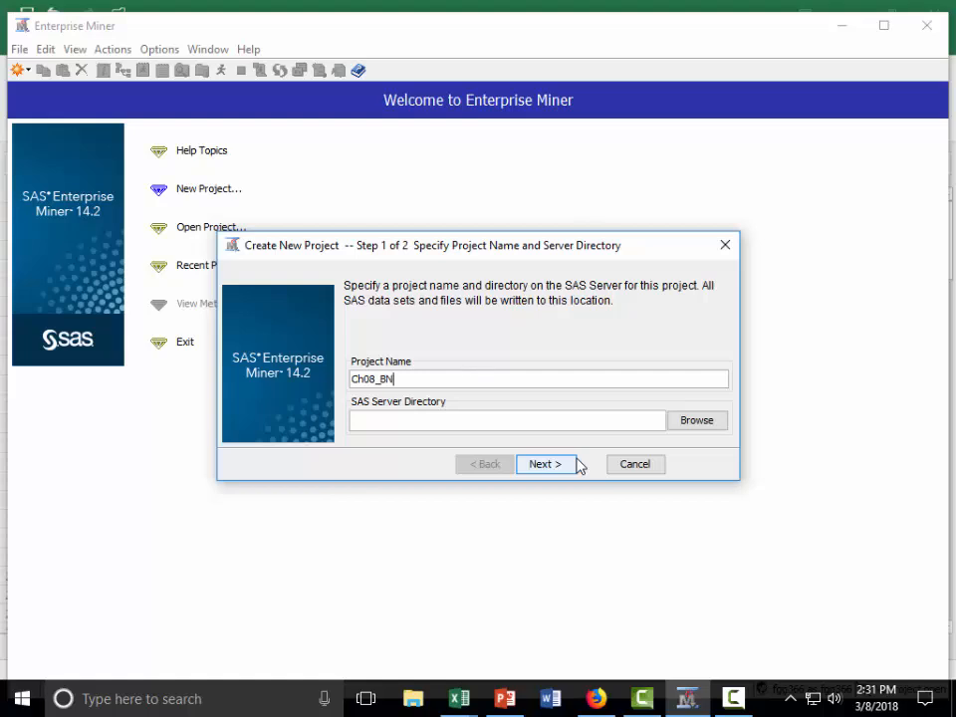
- Set C:\MGT4270 as the server directory and create the Ch08_BN project
left_click(706, 429)
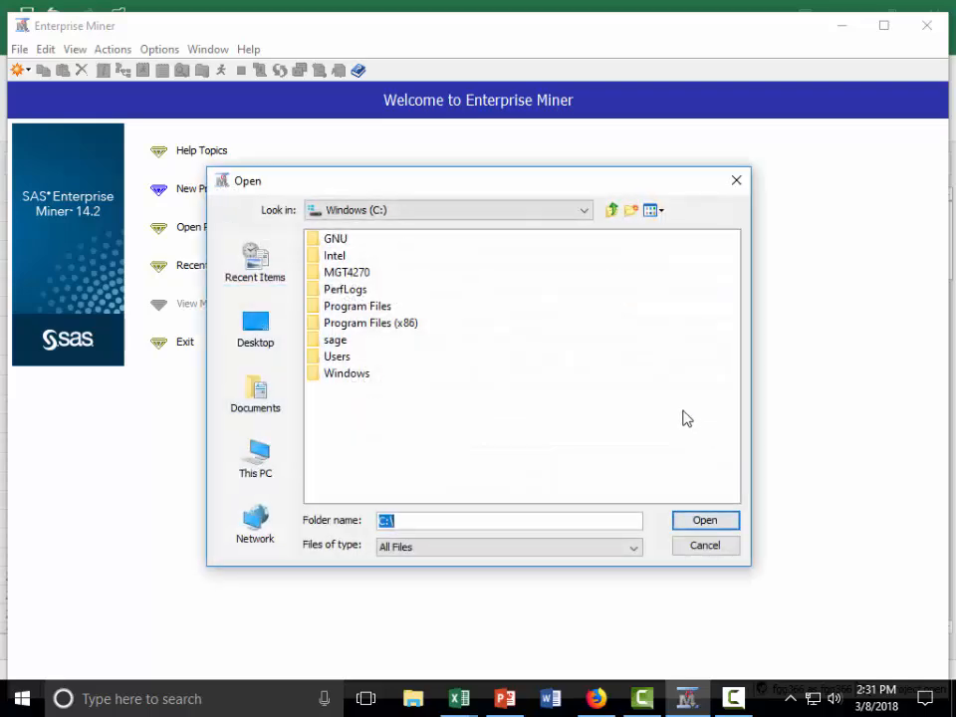
left_click(366, 272)
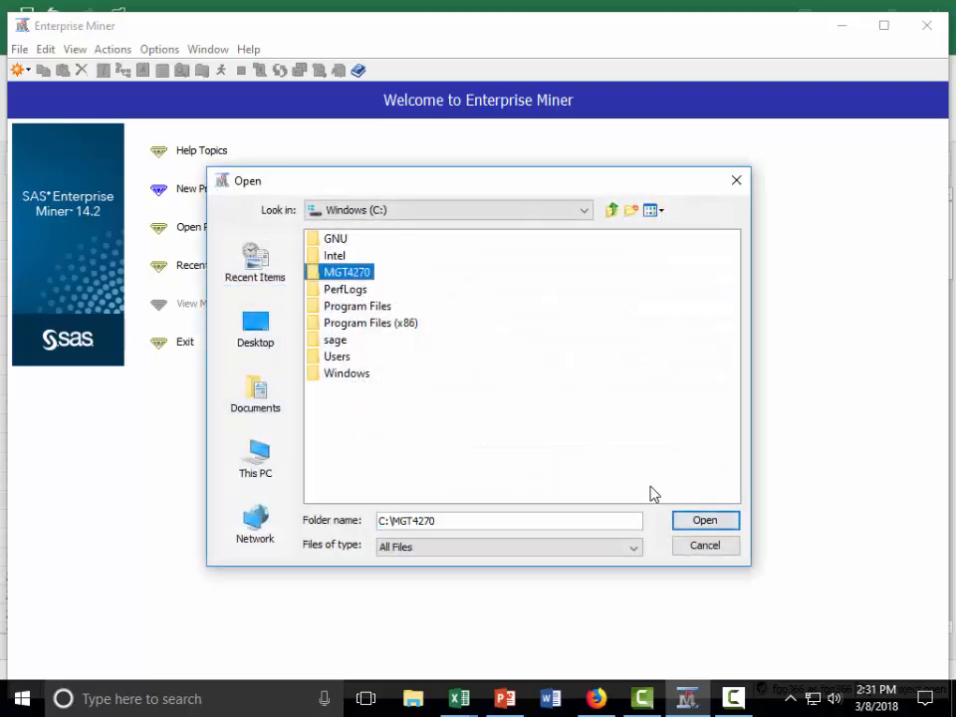
left_click(725, 523)
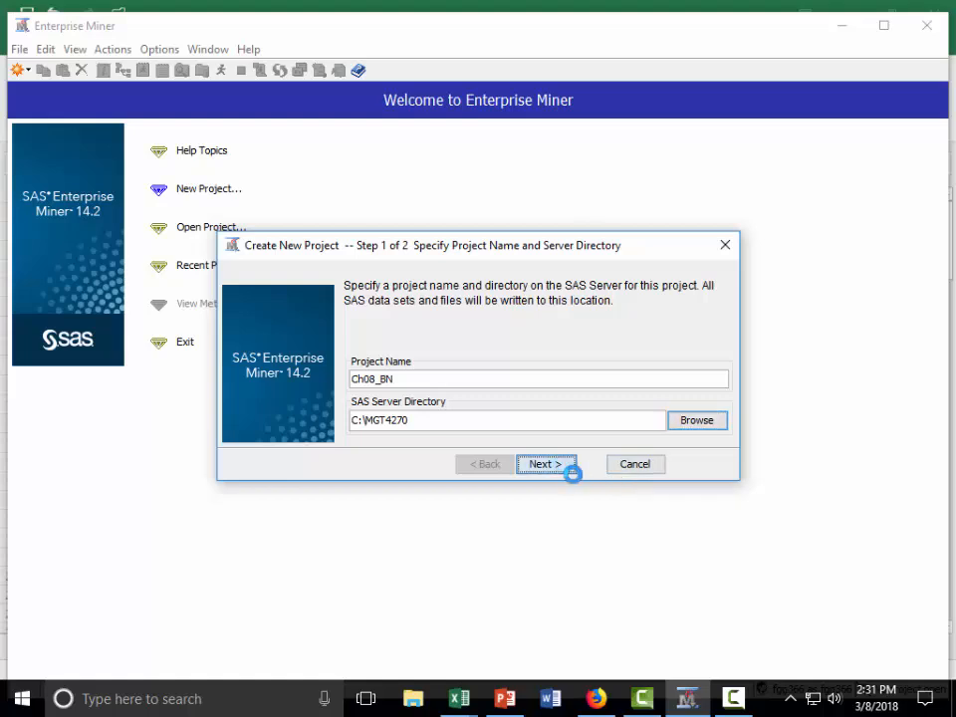
left_click(551, 464)
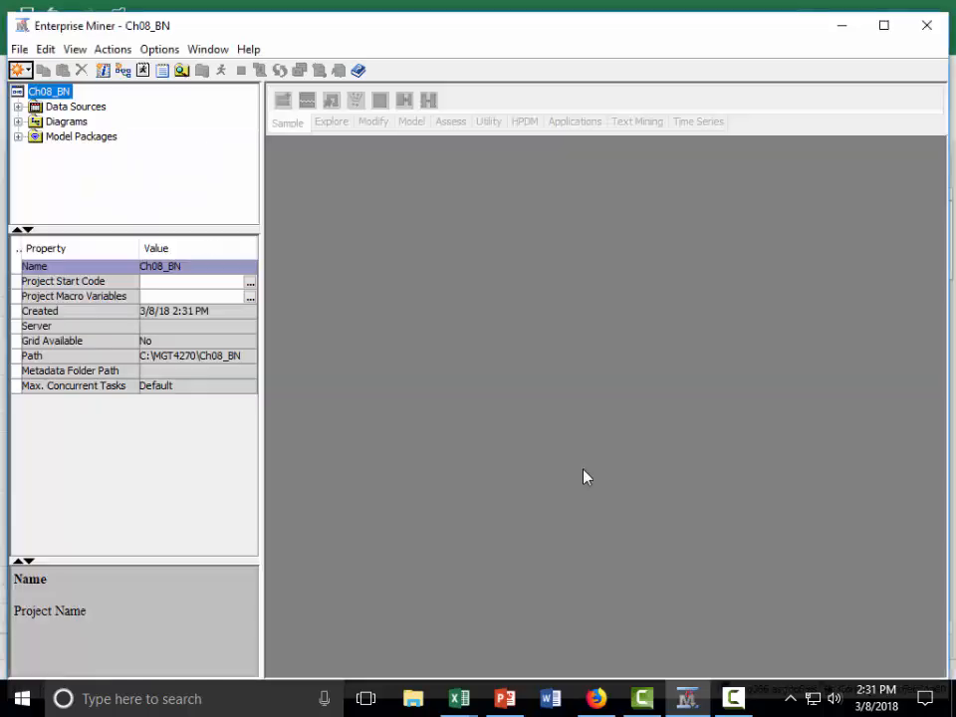
- Create a new library named MGT4270 that points to the C:\MGT4270 folder
left_click(19, 49)
mouse_move(46, 49)
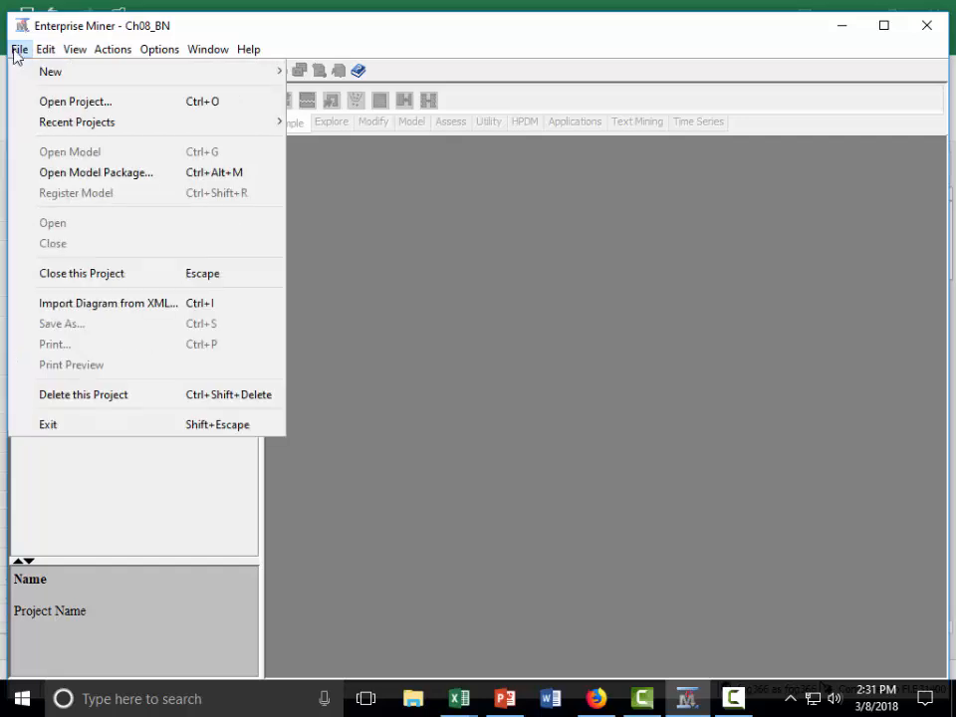
mouse_move(45, 74)
left_click(333, 132)
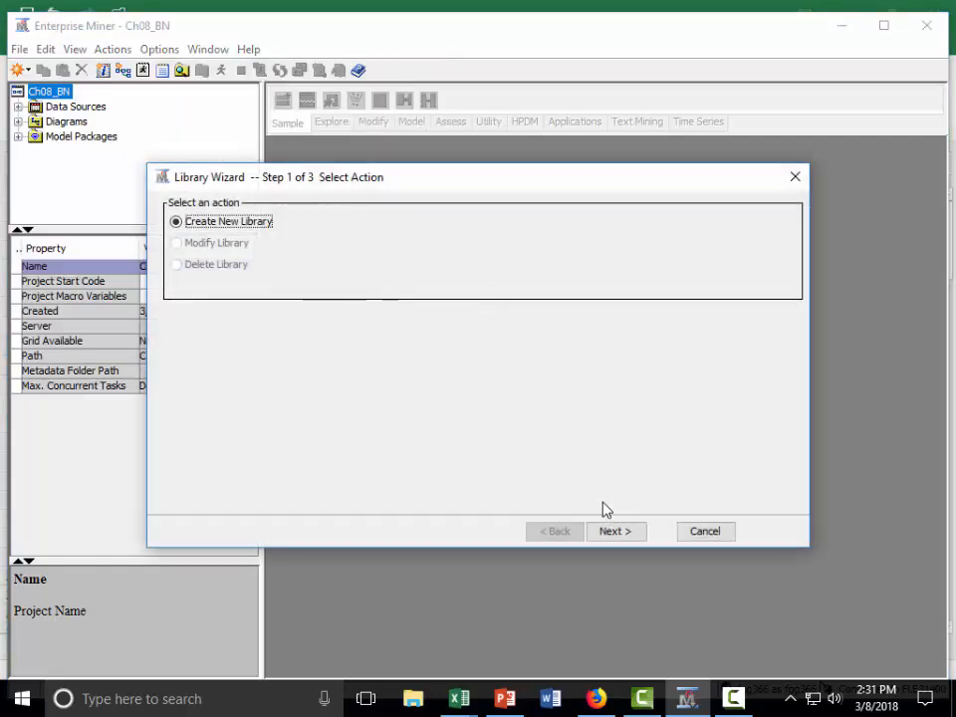
left_click(623, 535)
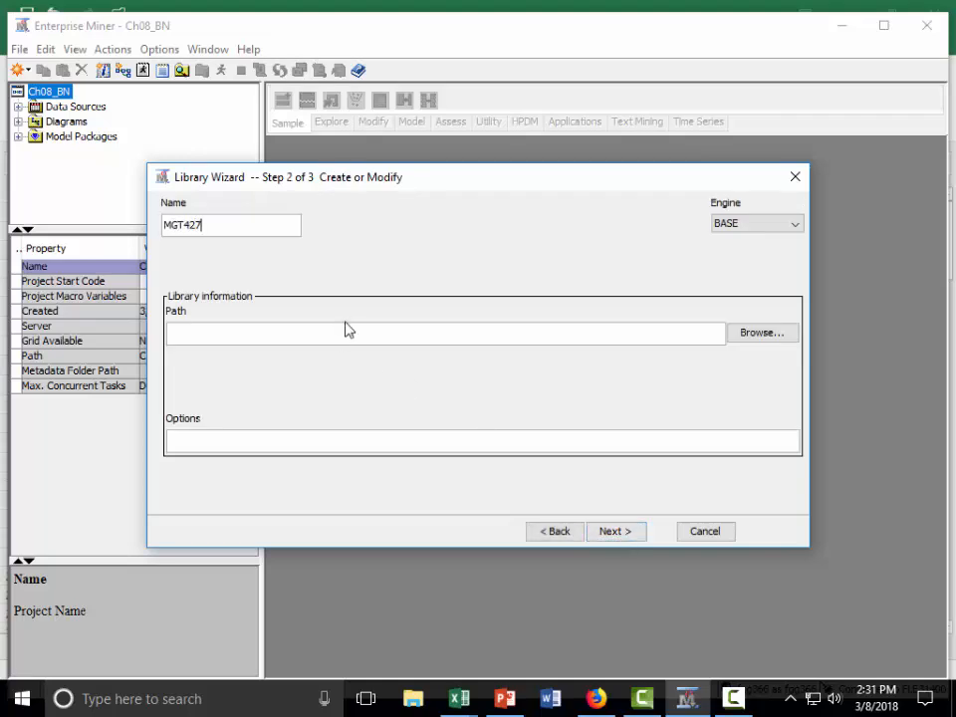
left_click(763, 332)
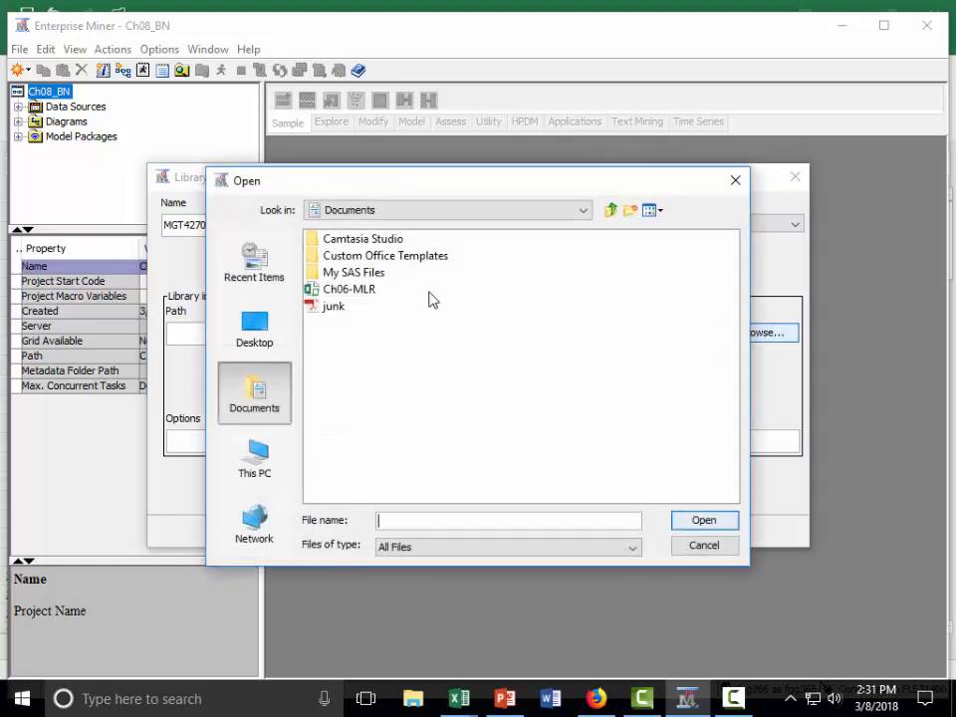
left_click(259, 450)
double_click(355, 340)
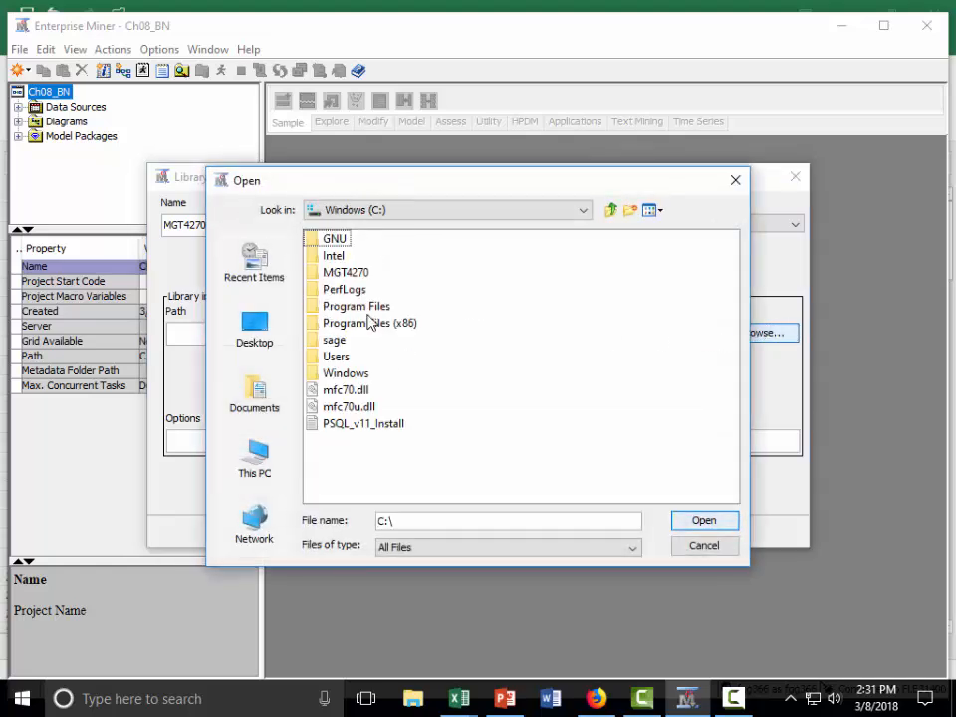
left_click(356, 272)
left_click(704, 521)
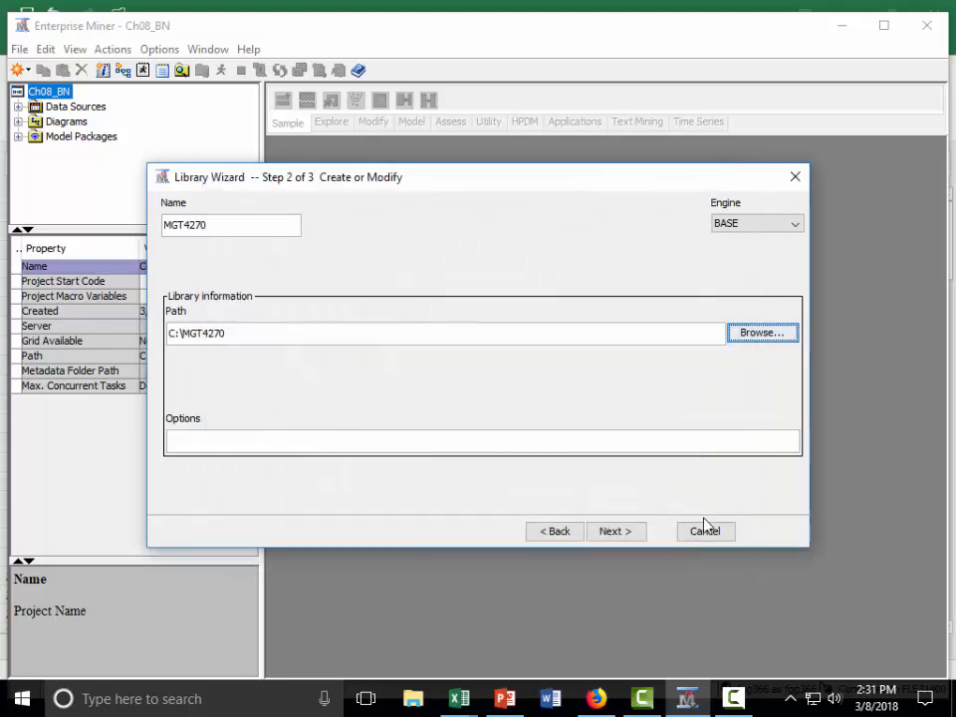
left_click(618, 532)
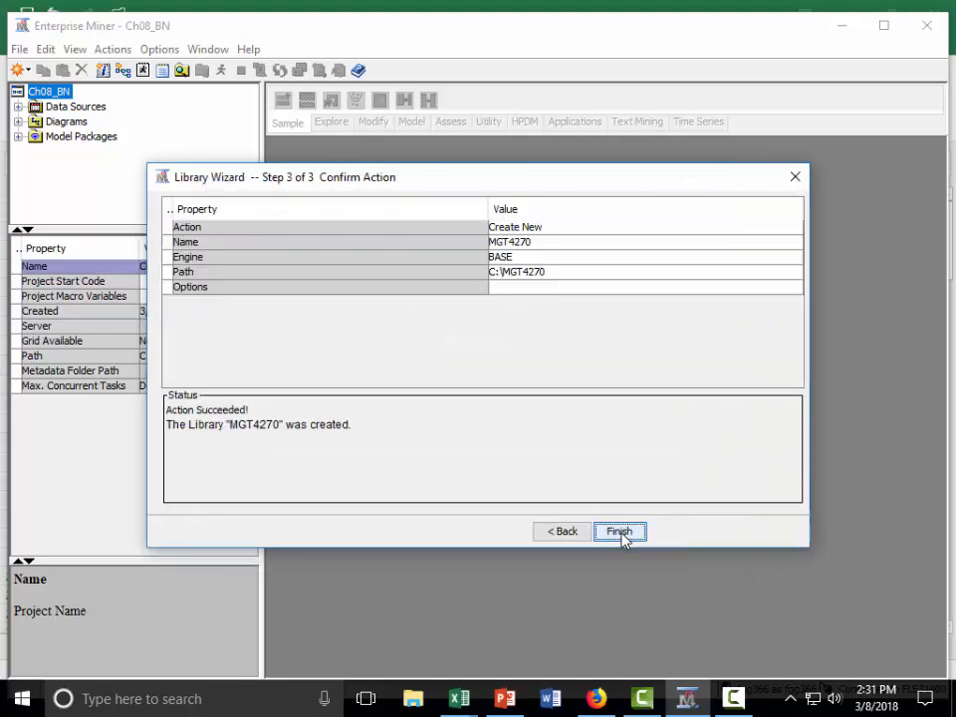
left_click(620, 532)
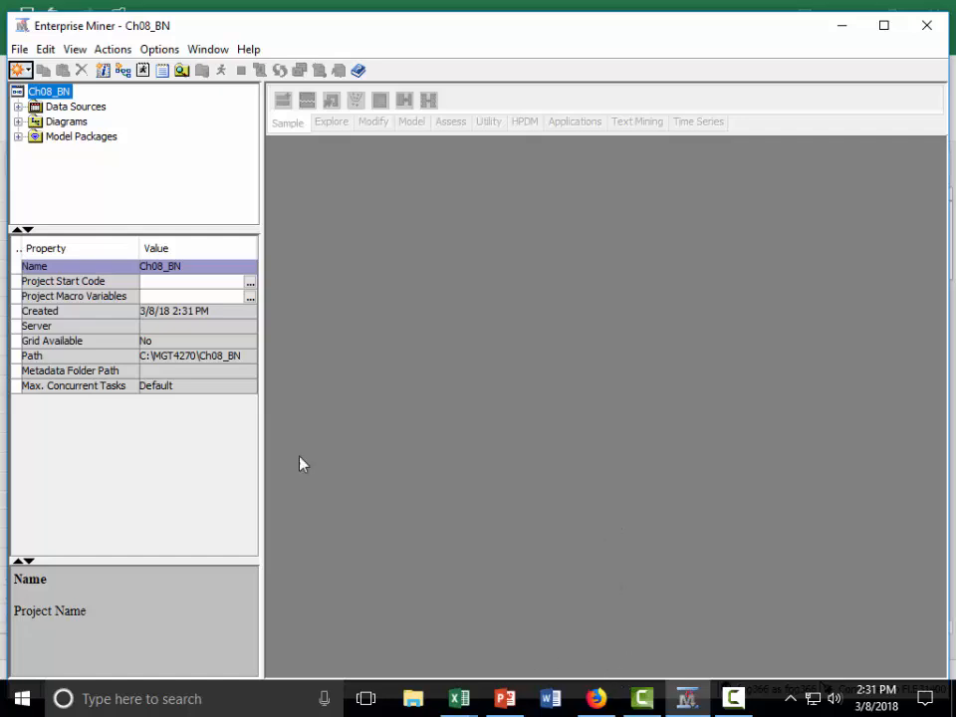
- Switch to File Explorer and open the C:\MGT4270 folder to check its data files
left_click(70, 108)
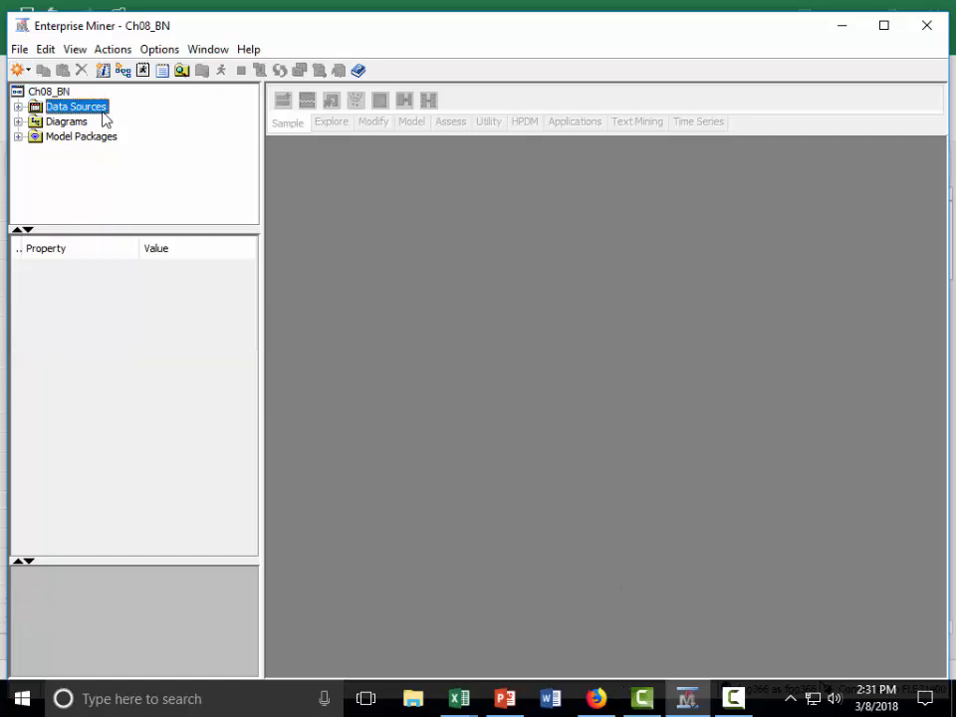
left_click(422, 698)
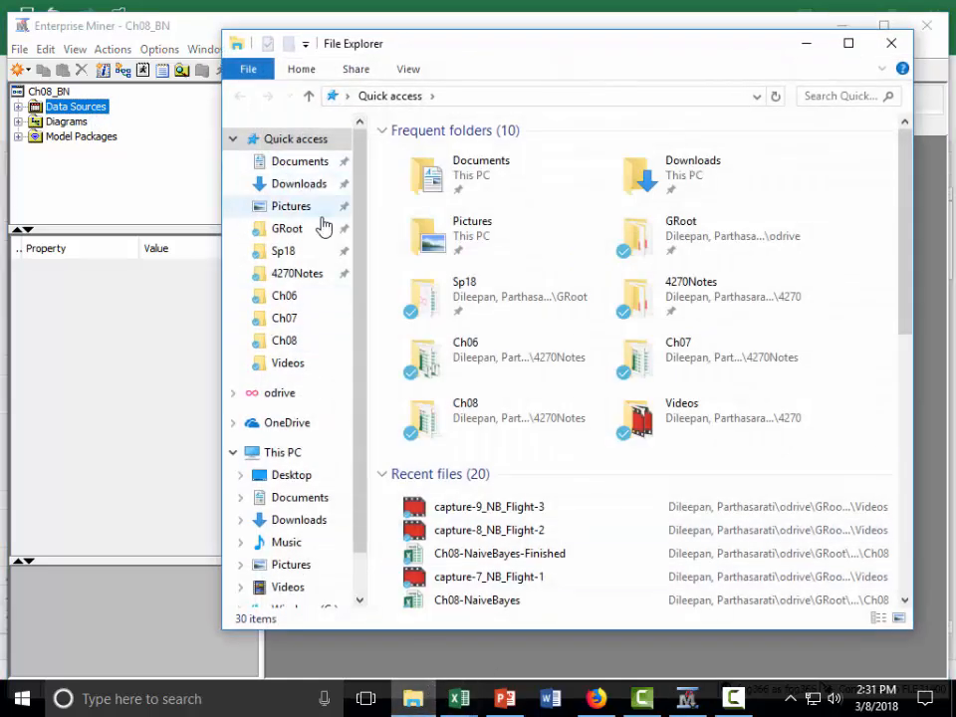
left_click(301, 455)
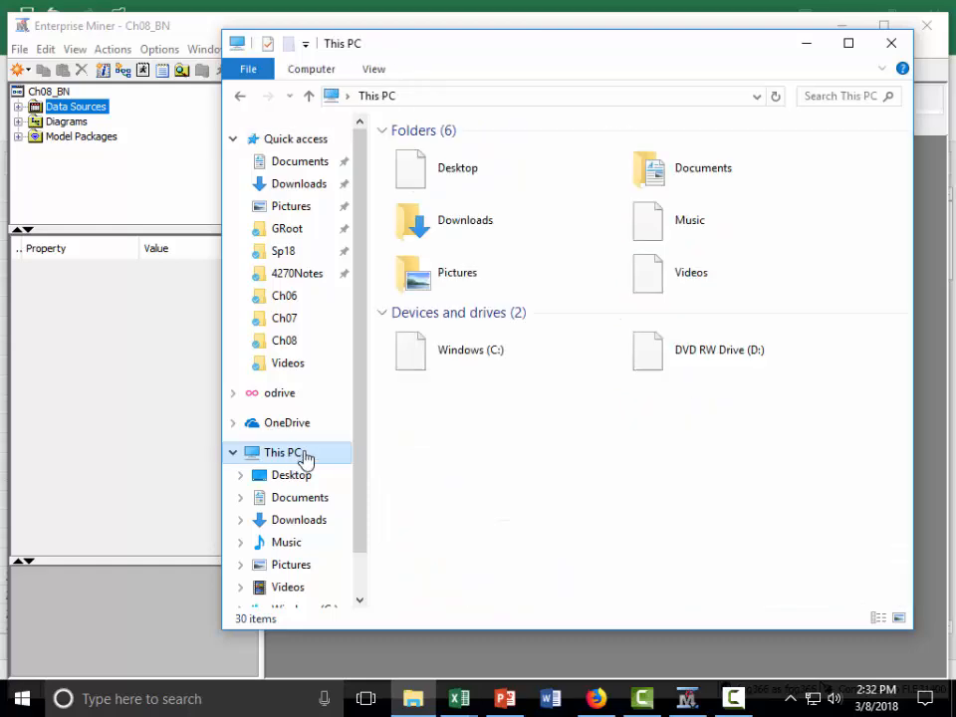
double_click(503, 354)
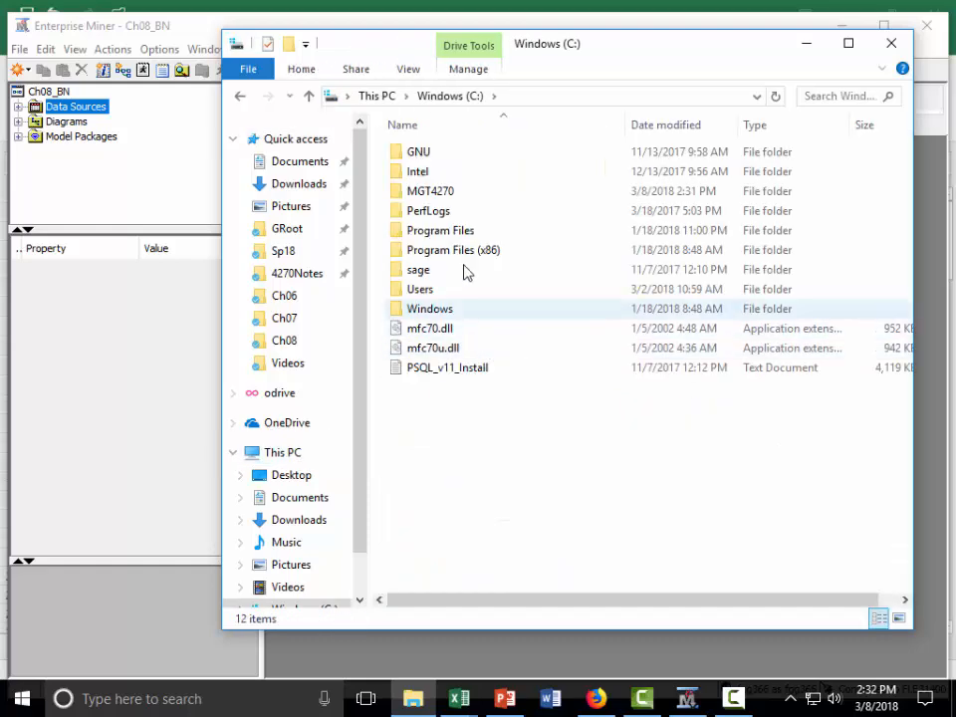
double_click(438, 194)
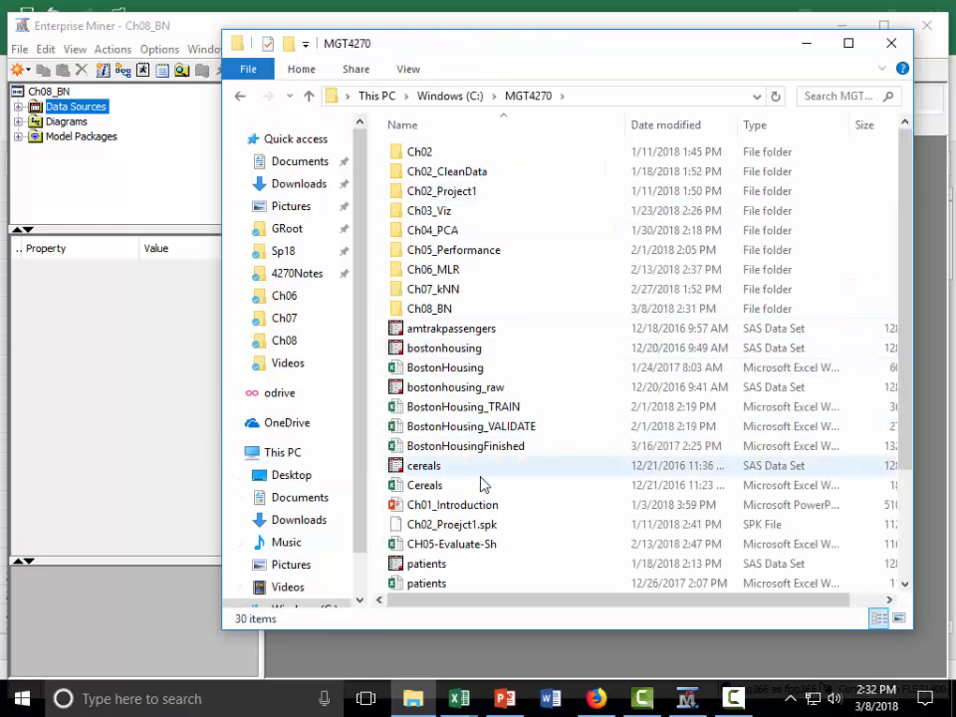
scroll(488, 479, "down", 2)
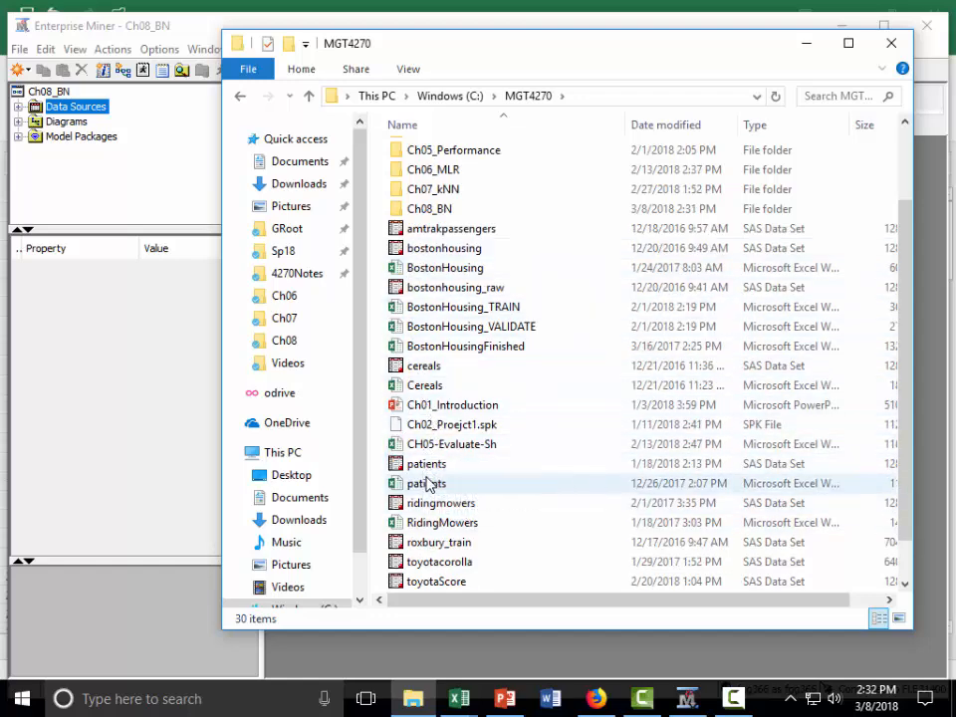
- Open a second, narrower File Explorer window over the first and browse to the Data folder inside 4270
right_click(413, 705)
left_click(355, 600)
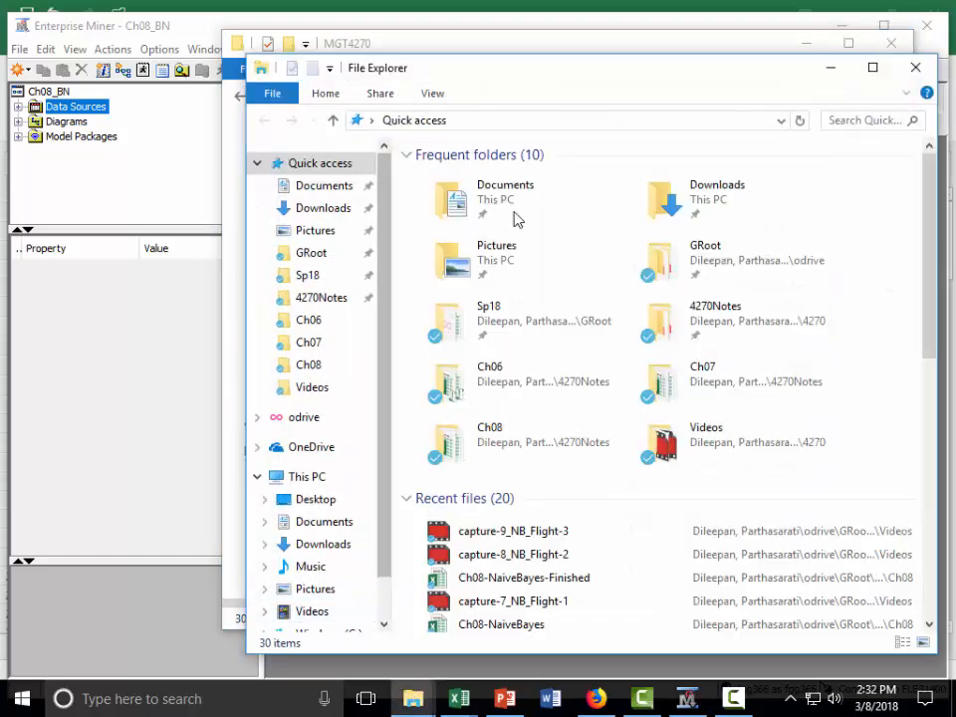
left_click_drag(232, 73, 549, 60)
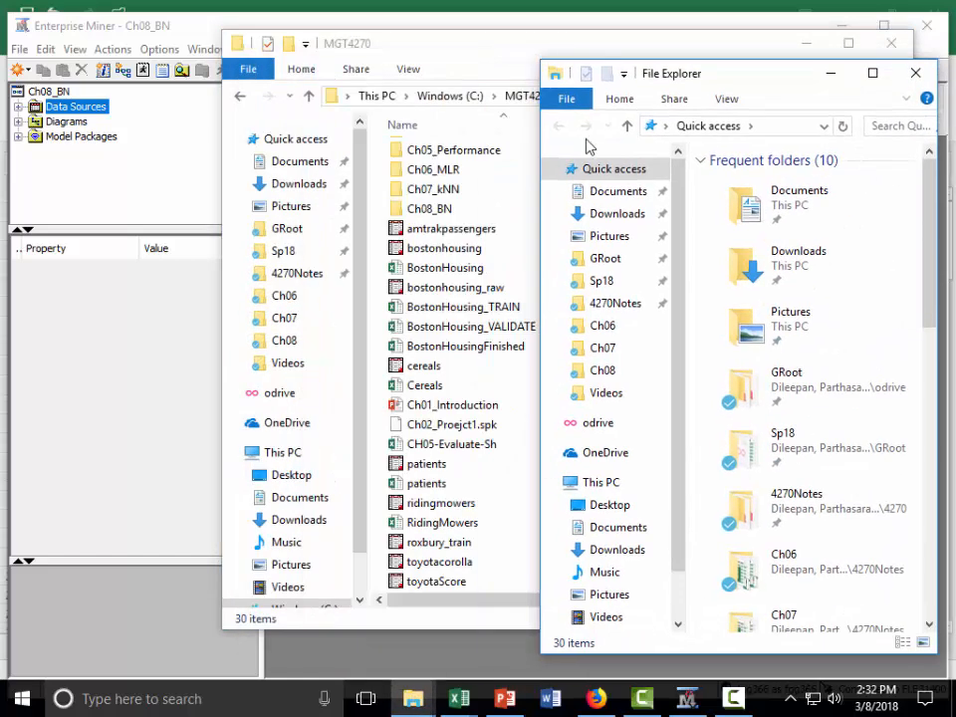
left_click(628, 308)
double_click(775, 447)
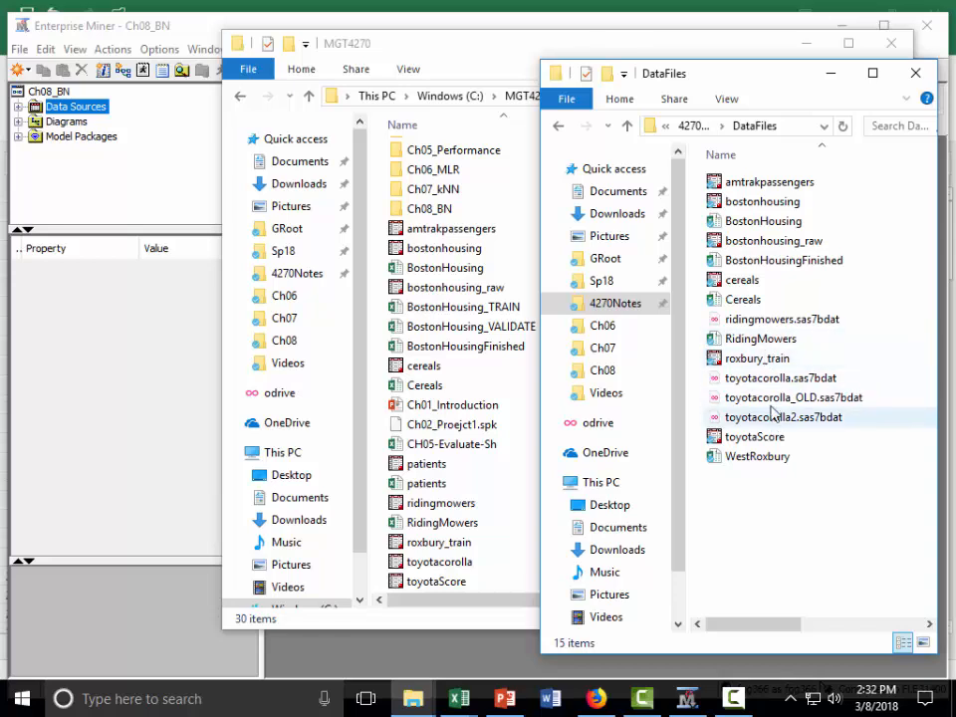
left_click(694, 127)
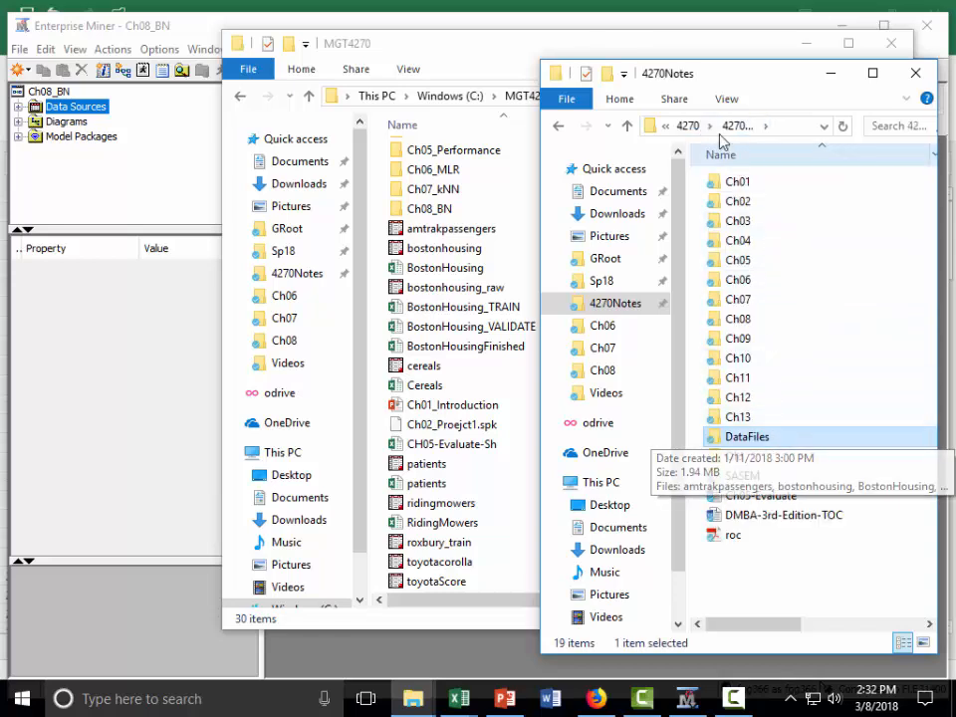
left_click(628, 126)
double_click(764, 202)
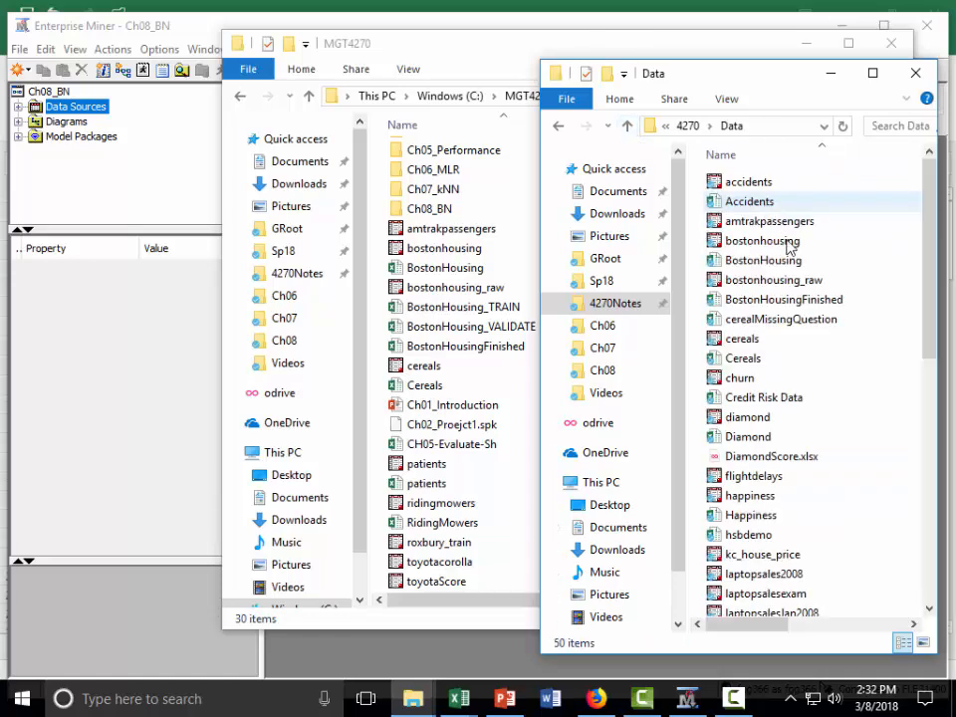
- Copy the flightdelays SAS data set from the Data folder into the MGT4270 folder
left_click(810, 481)
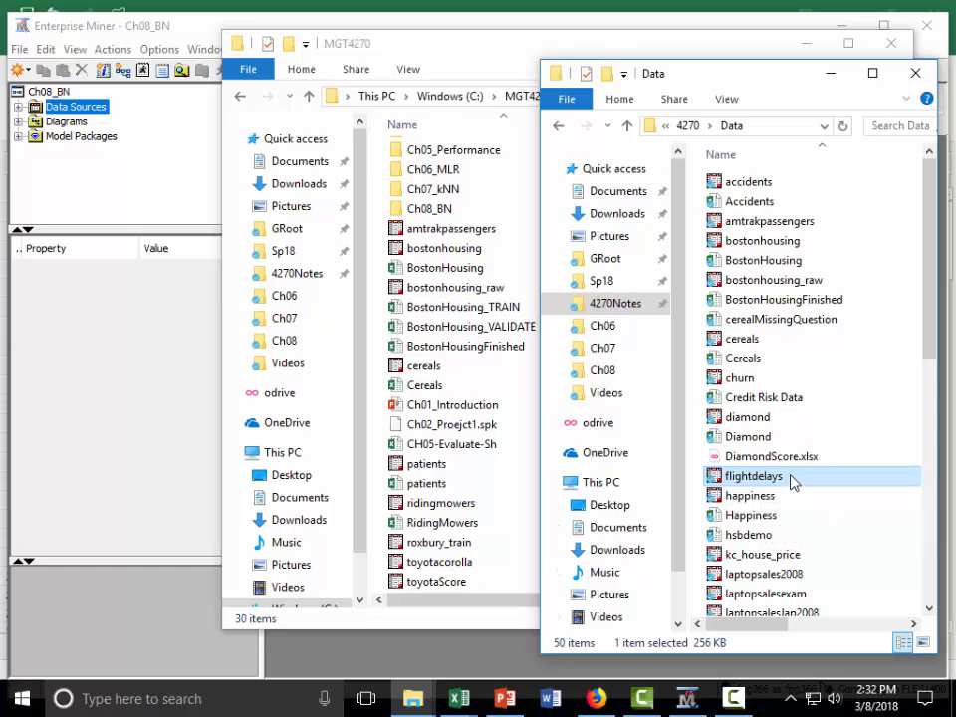
left_click_drag(794, 482, 458, 492)
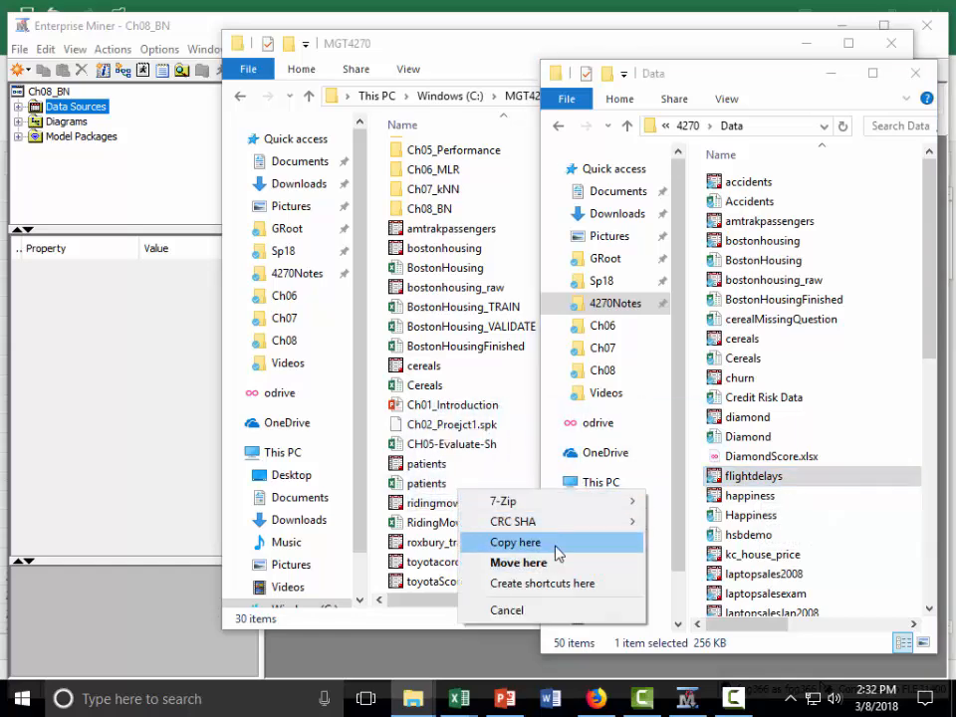
left_click(551, 545)
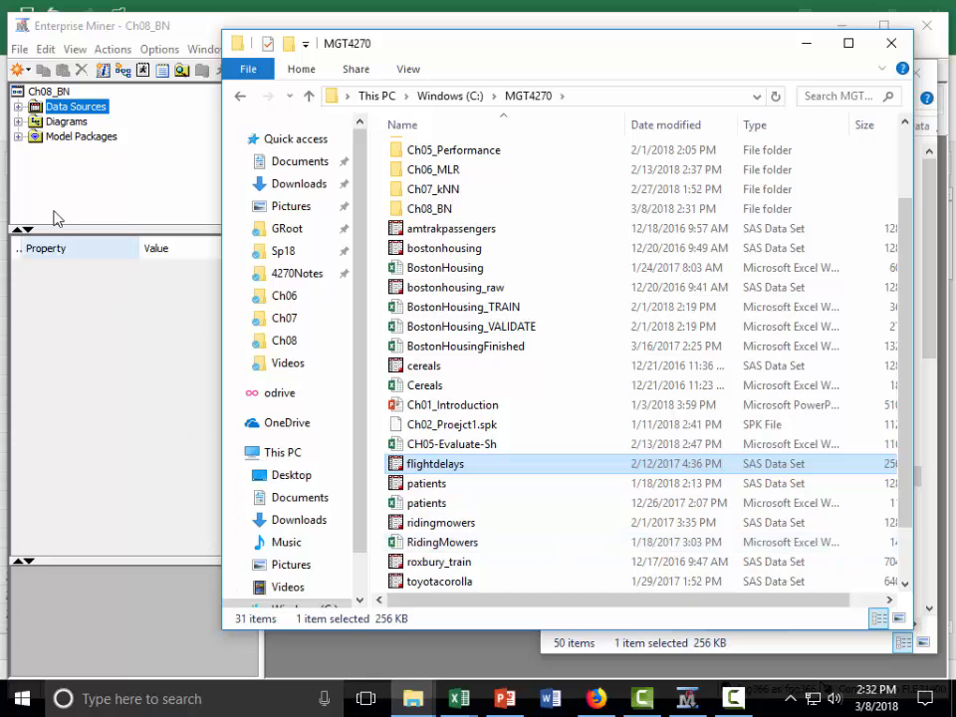
- Switch back to Enterprise Miner and start a new data source from the Flightdelays table in the Mgt4270 library
right_click(97, 113)
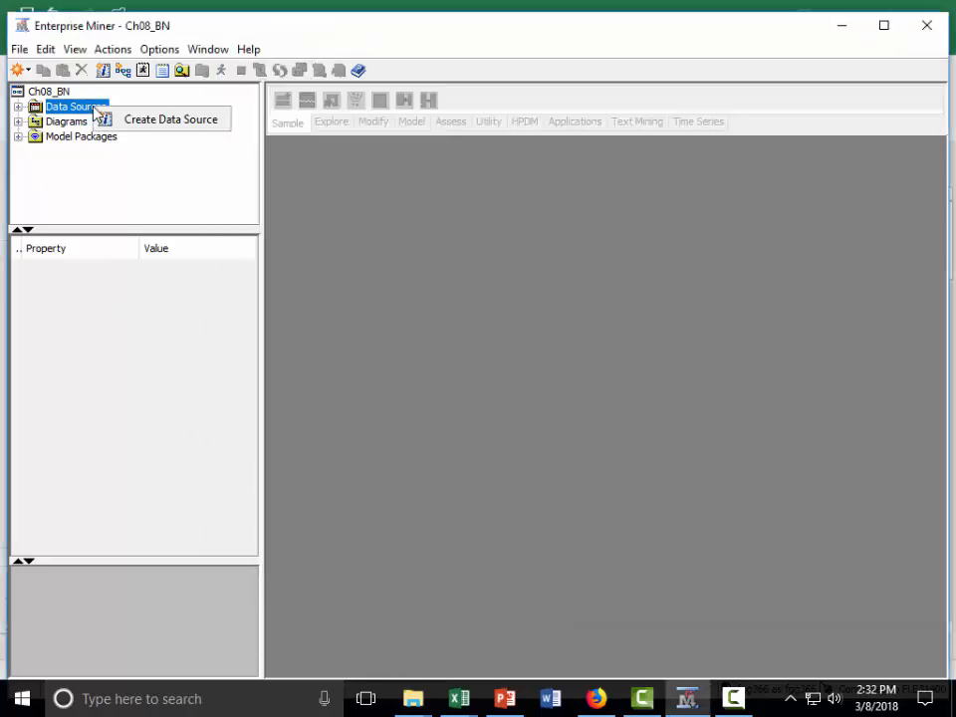
left_click(157, 132)
left_click(665, 534)
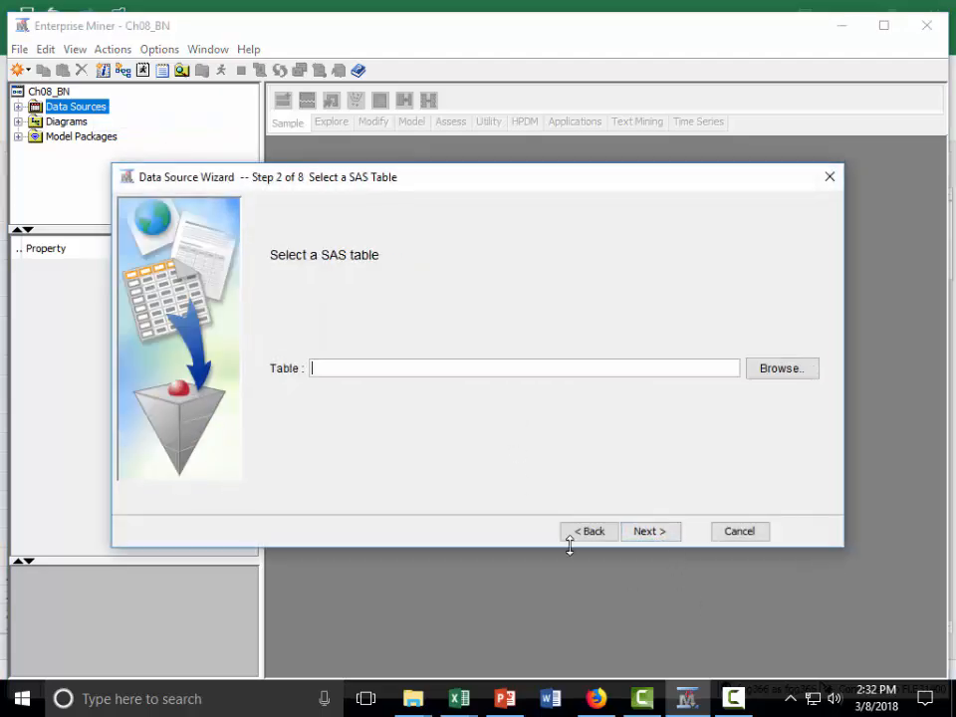
left_click(781, 370)
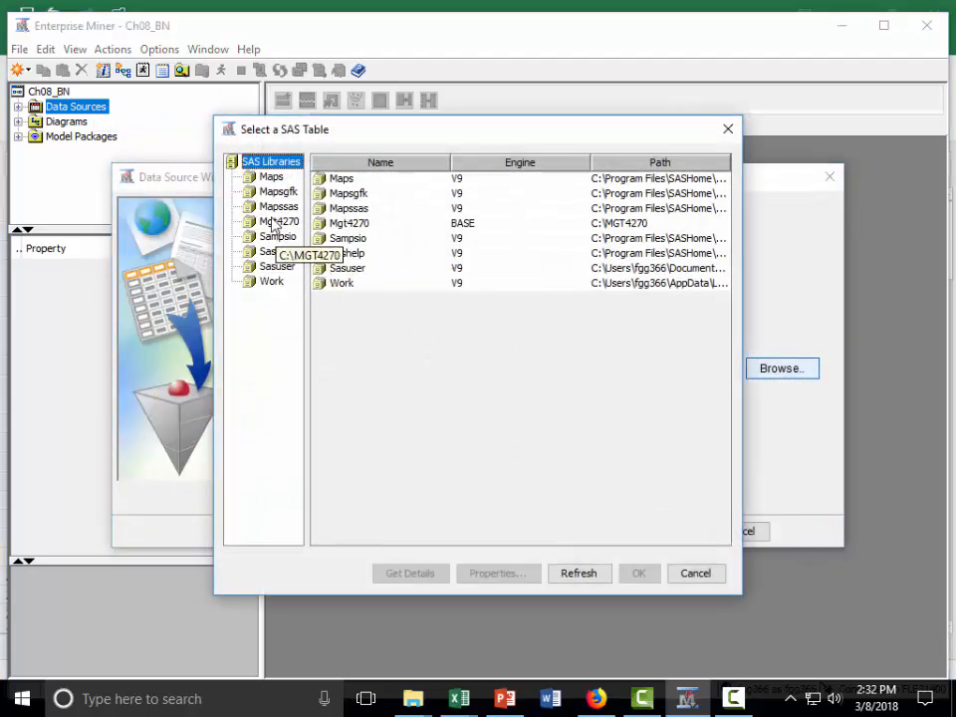
left_click(276, 221)
left_click(367, 240)
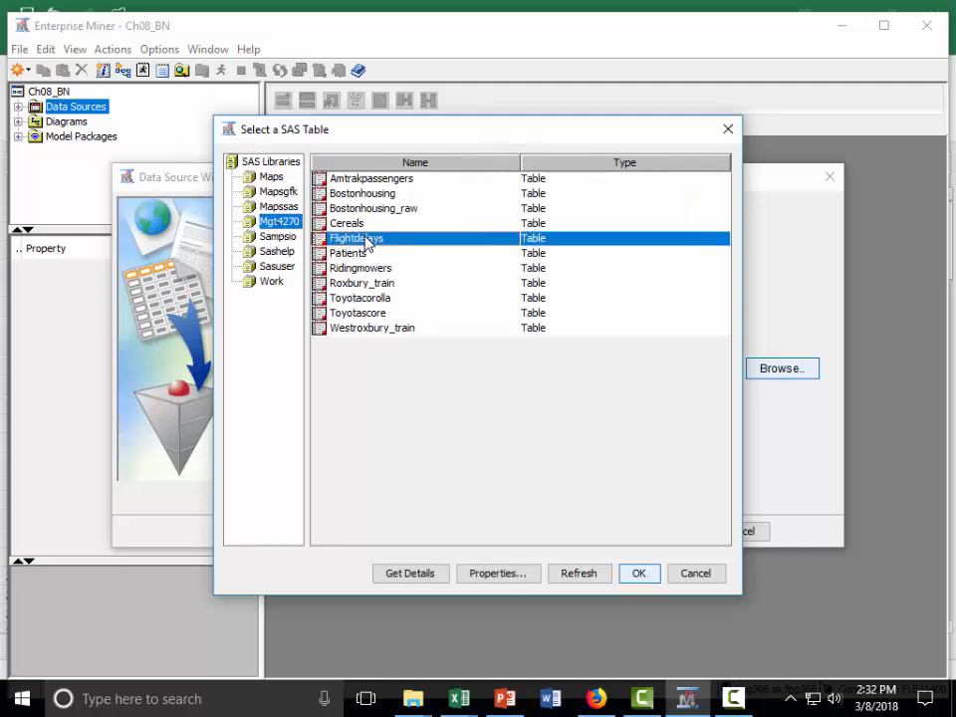
left_click(640, 576)
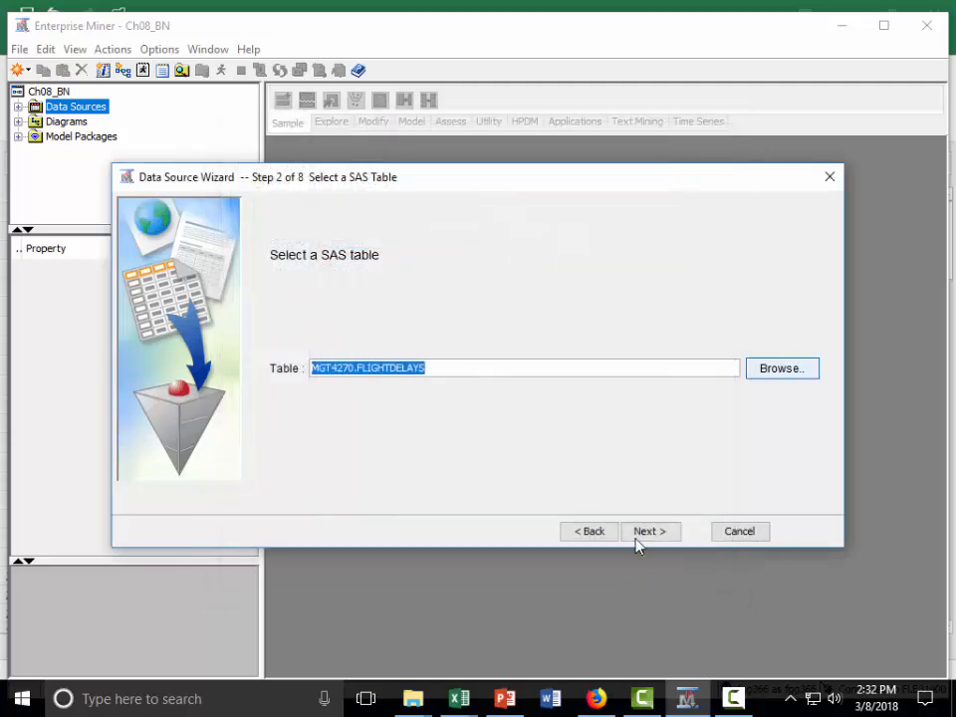
left_click(654, 534)
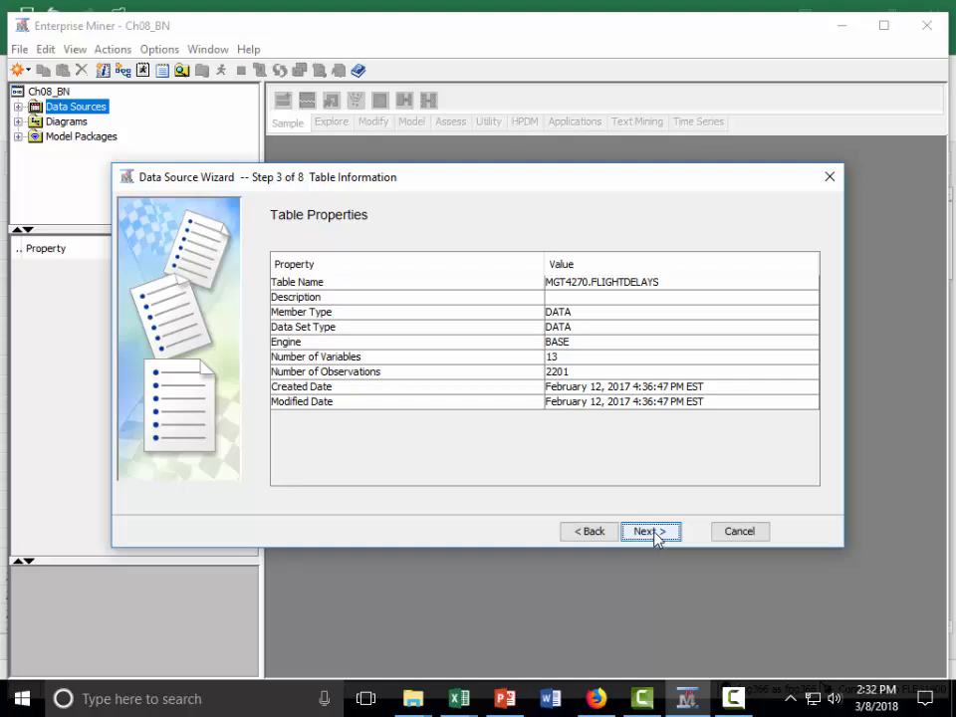
- Accept the table properties and apply the Advanced metadata advisor setting to the data source
left_click(653, 533)
left_click(516, 451)
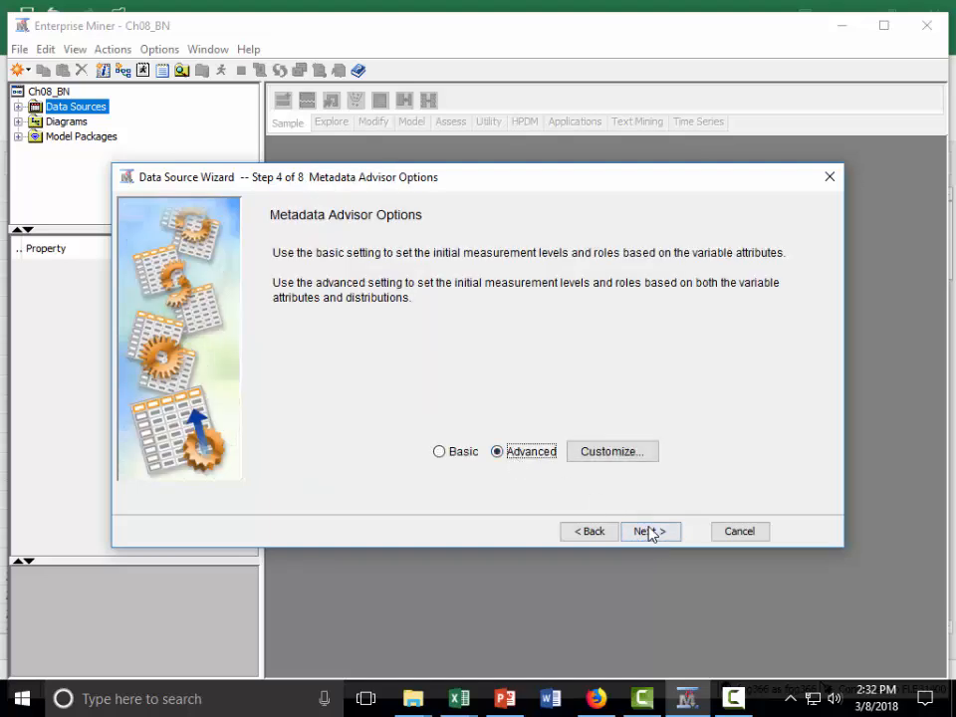
left_click(651, 533)
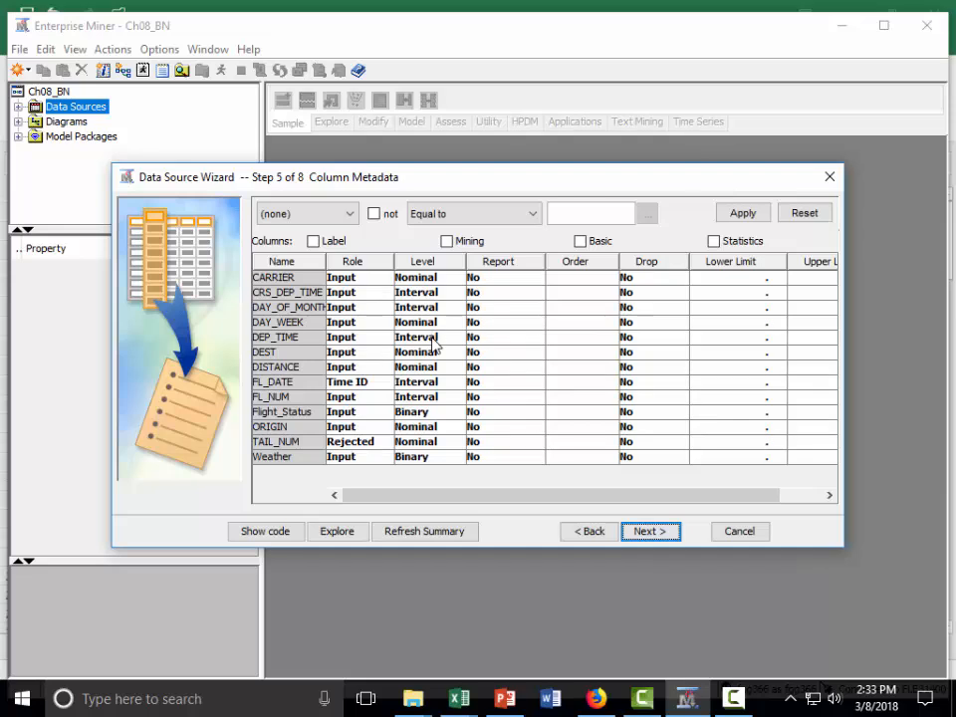
- Explore the value distribution of the DISTANCE column, keeping its Nominal level
left_click(410, 370)
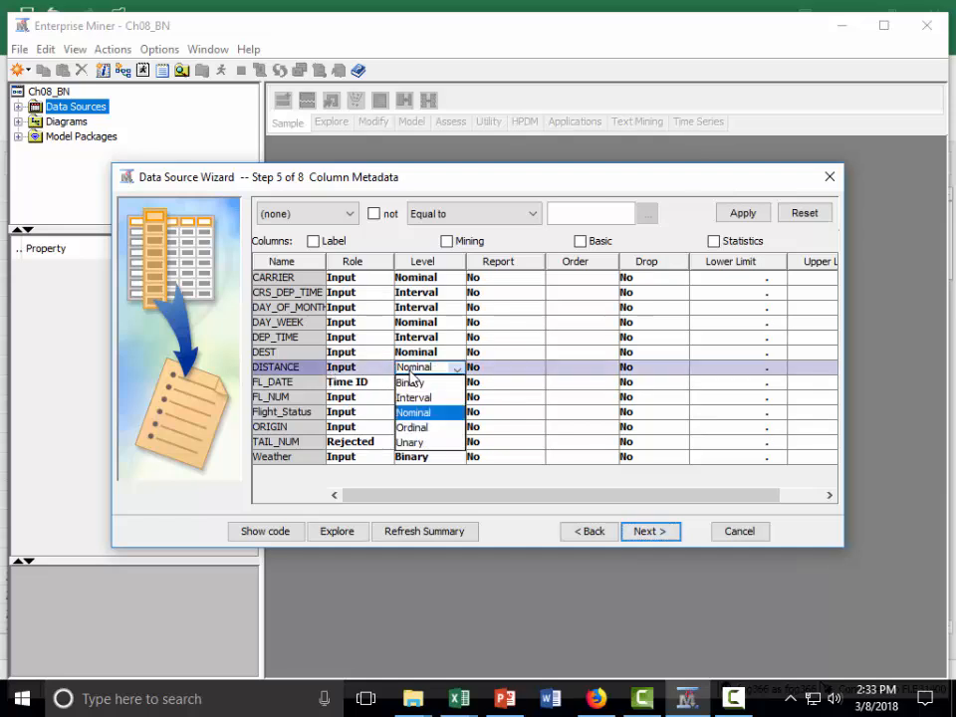
left_click(273, 368)
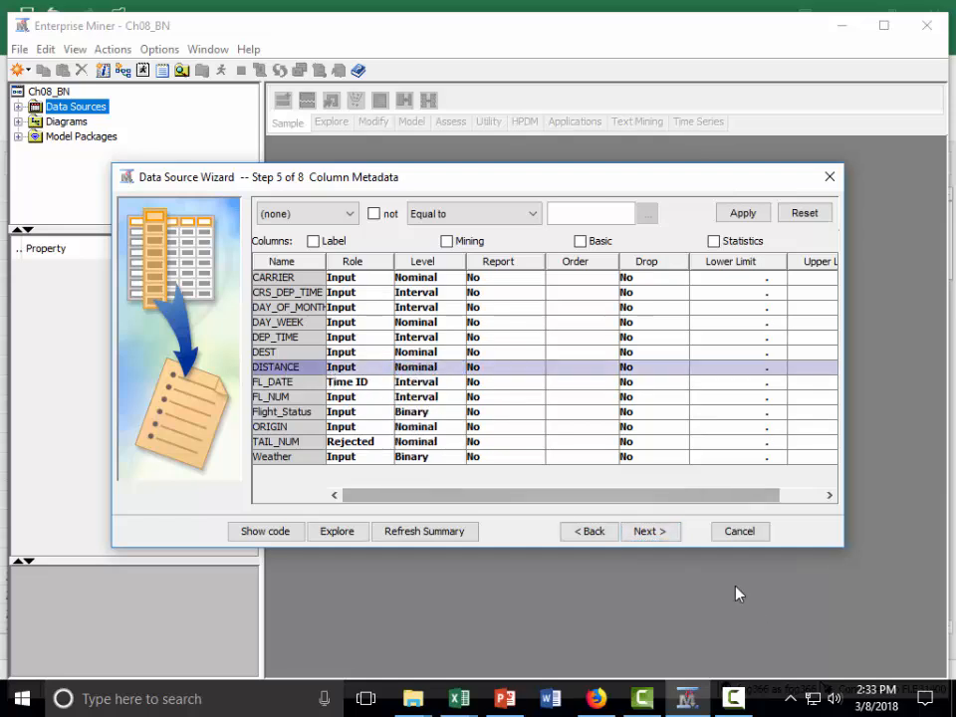
left_click(343, 531)
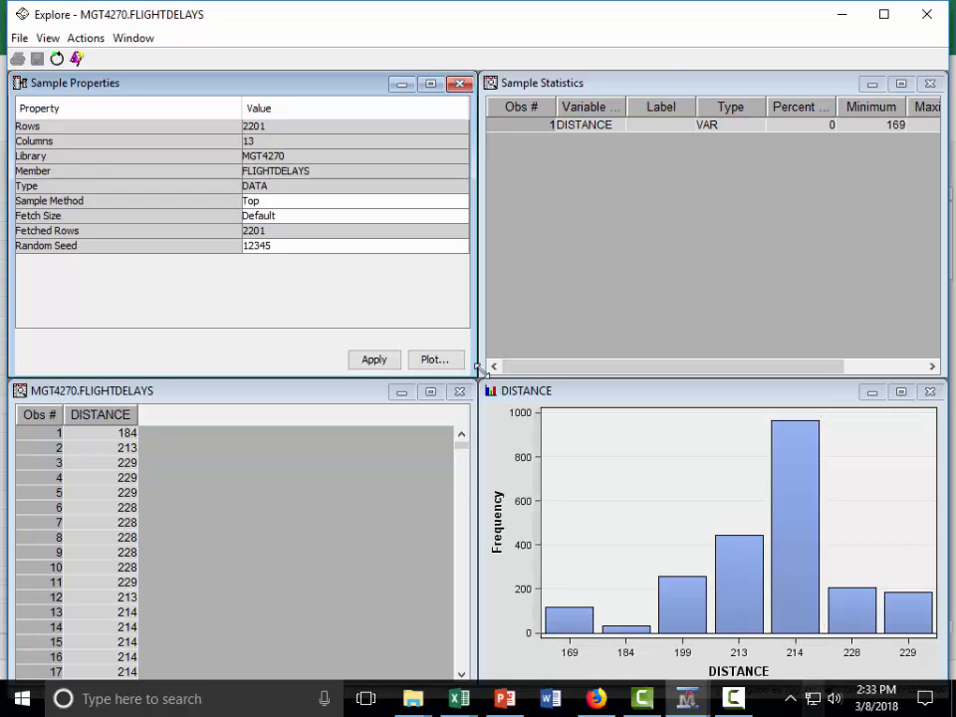
left_click(927, 16)
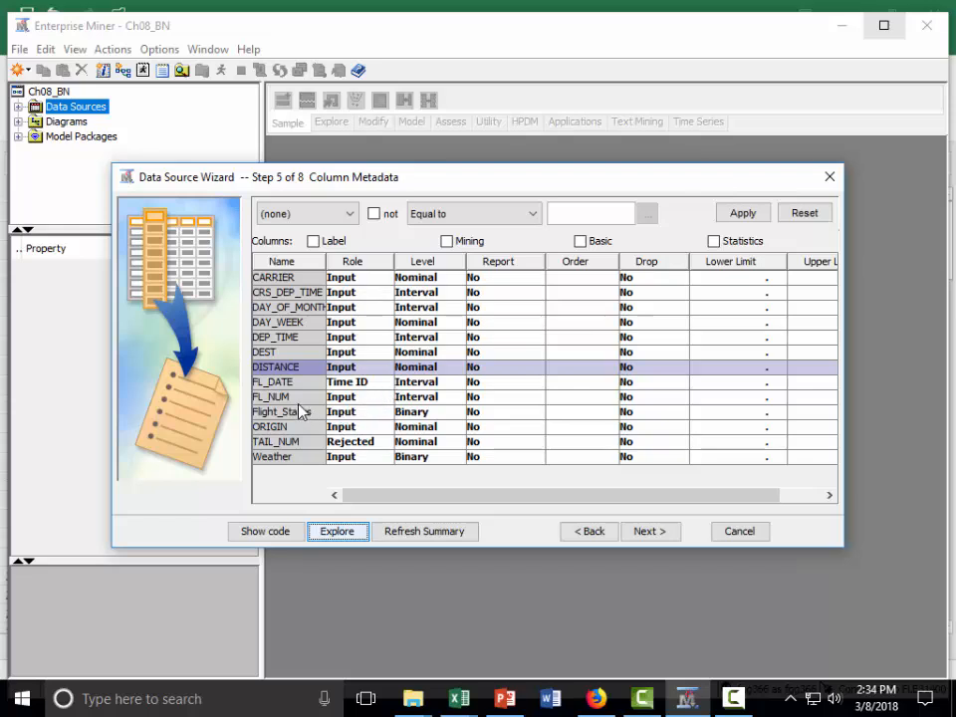
- Set the role of FL_NUM to Rejected and the role of Flight_Status to Target
left_click(385, 397)
scroll(359, 490, "down", 1)
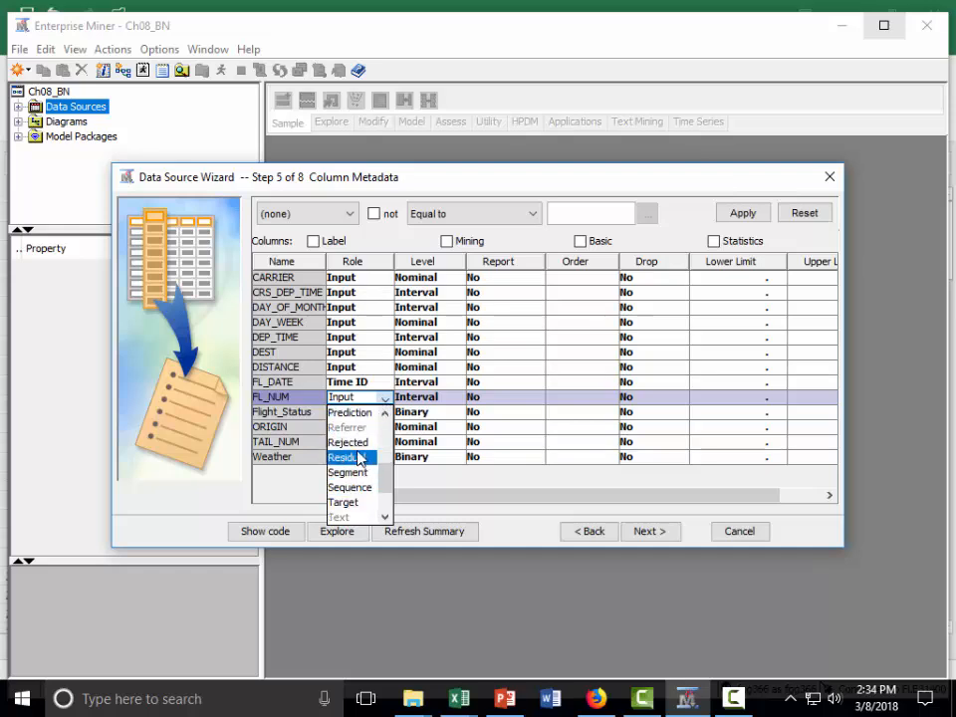
left_click(360, 445)
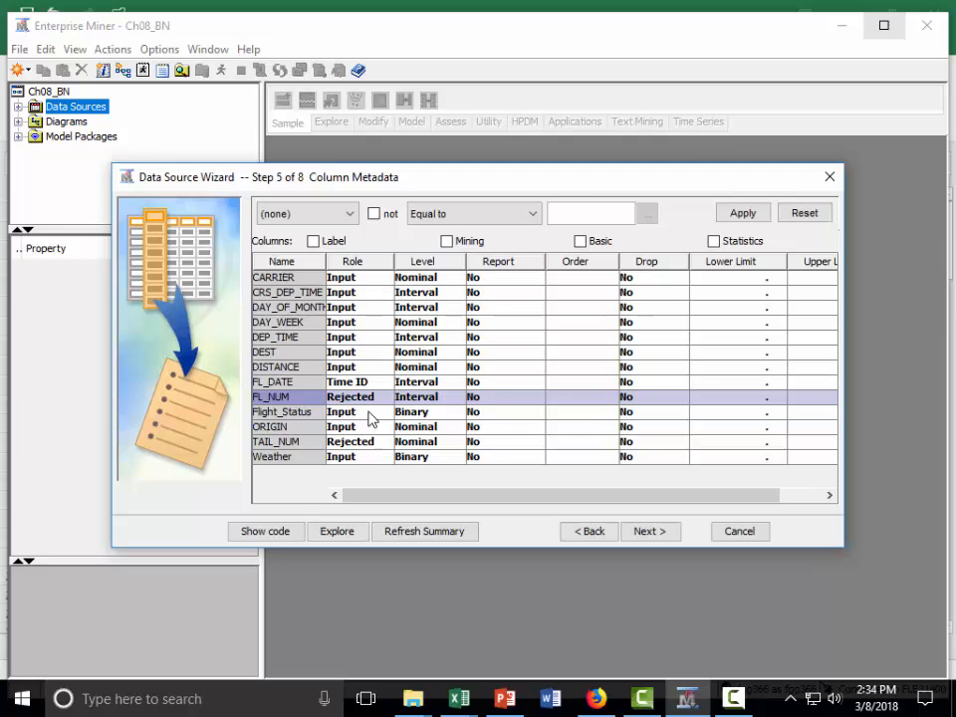
left_click(371, 416)
scroll(364, 459, "down", 3)
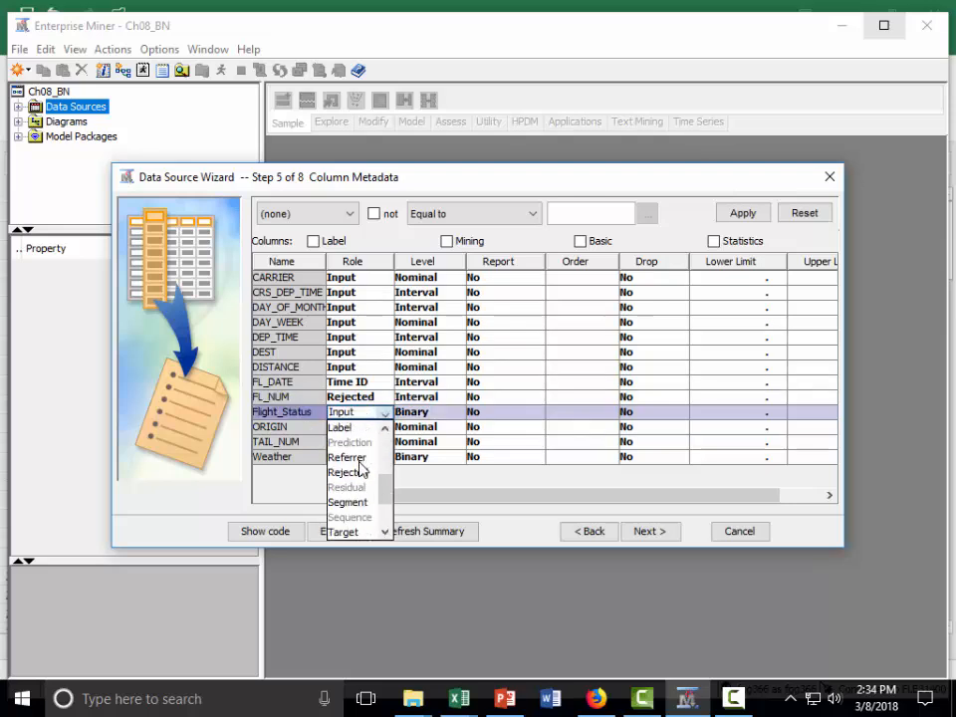
left_click(362, 532)
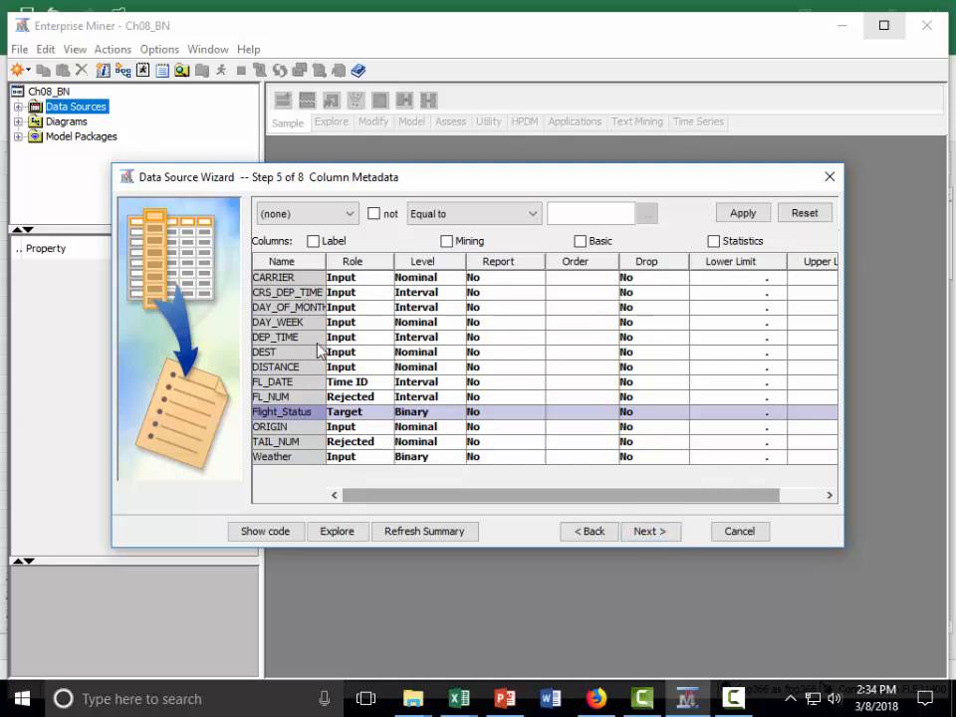
- Explore the value distribution of the DAY_OF_MONTH column and return to the column metadata
left_click(298, 309)
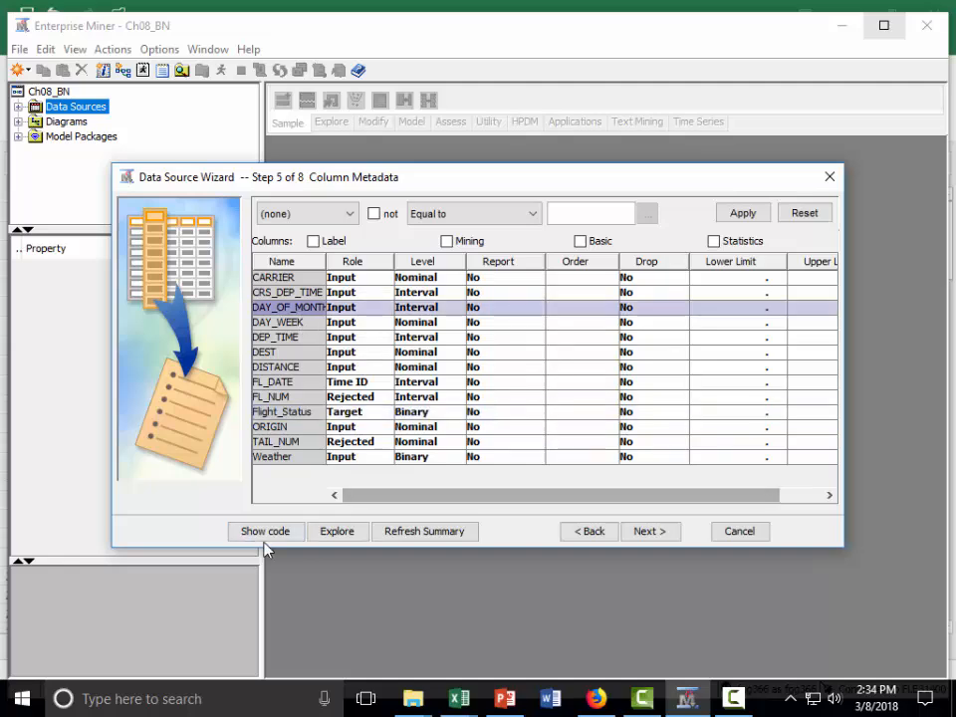
left_click(339, 532)
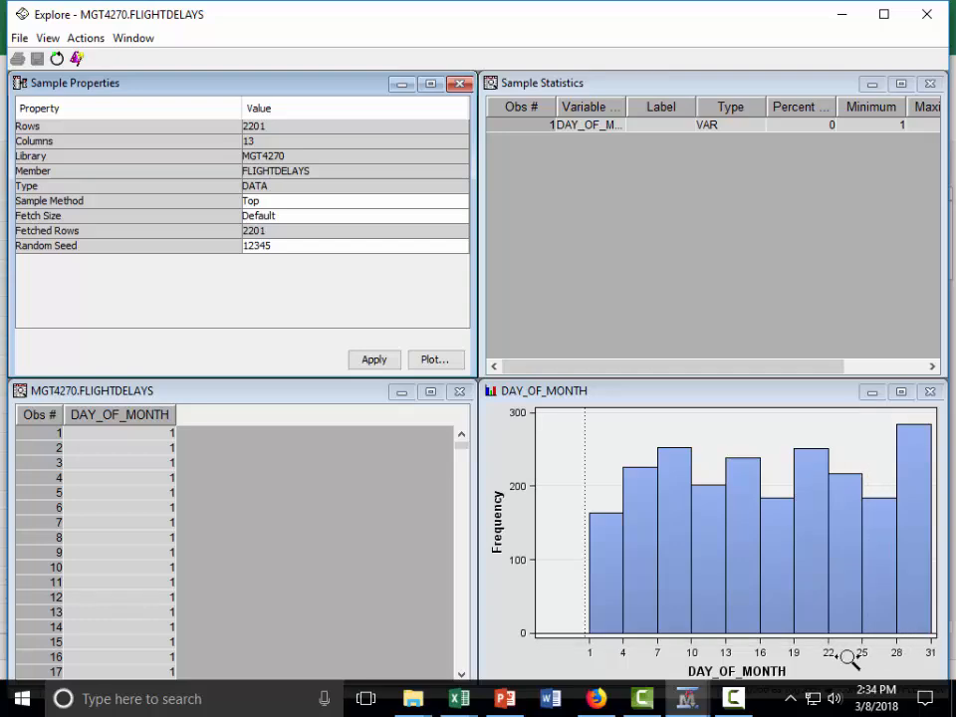
left_click(927, 14)
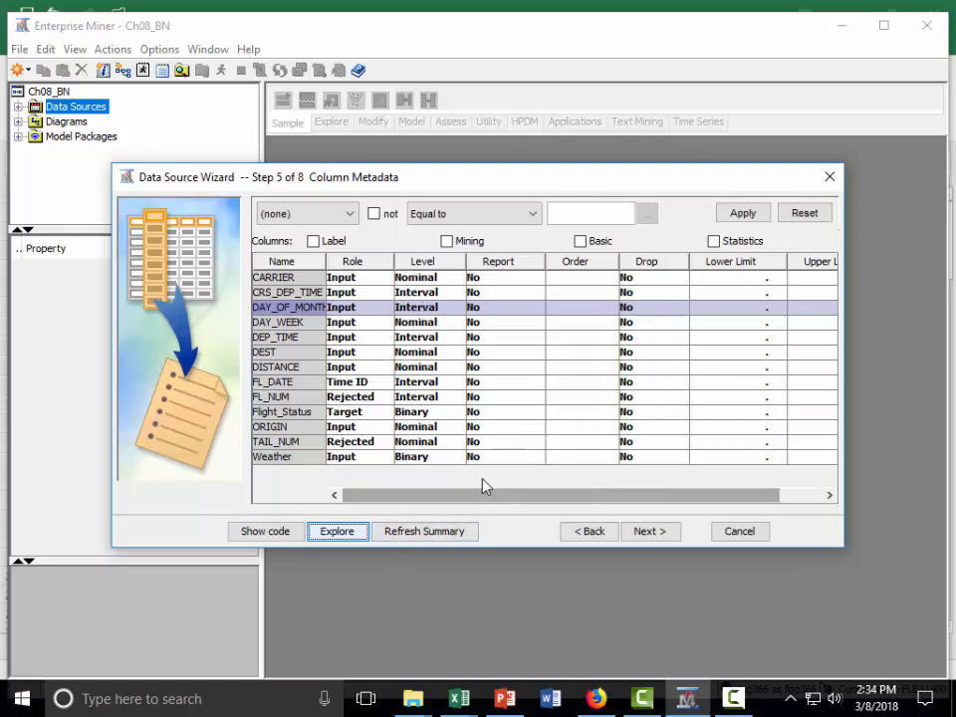
- Complete the FLIGHTDELAYS data source without decision processing, keeping the remaining defaults and the Raw role
left_click(657, 536)
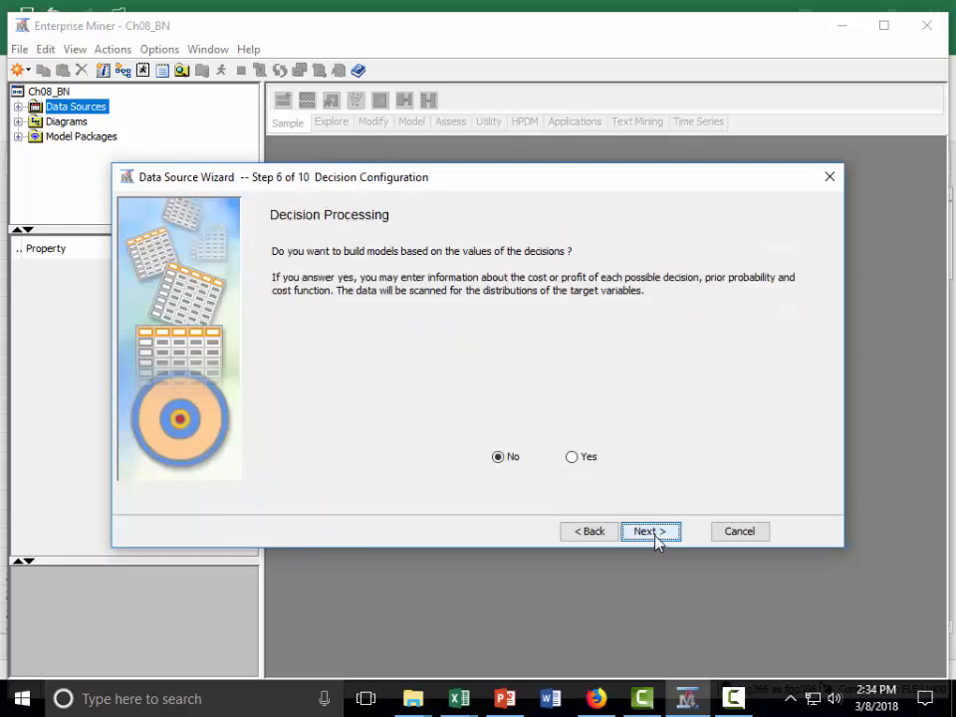
left_click(656, 532)
left_click(657, 533)
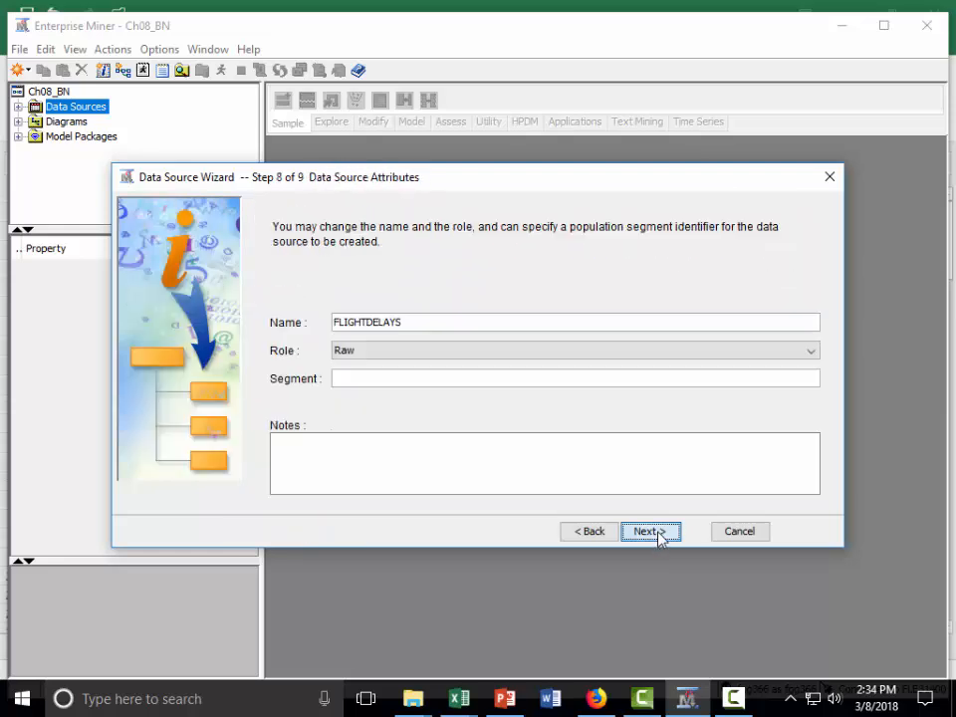
left_click(656, 532)
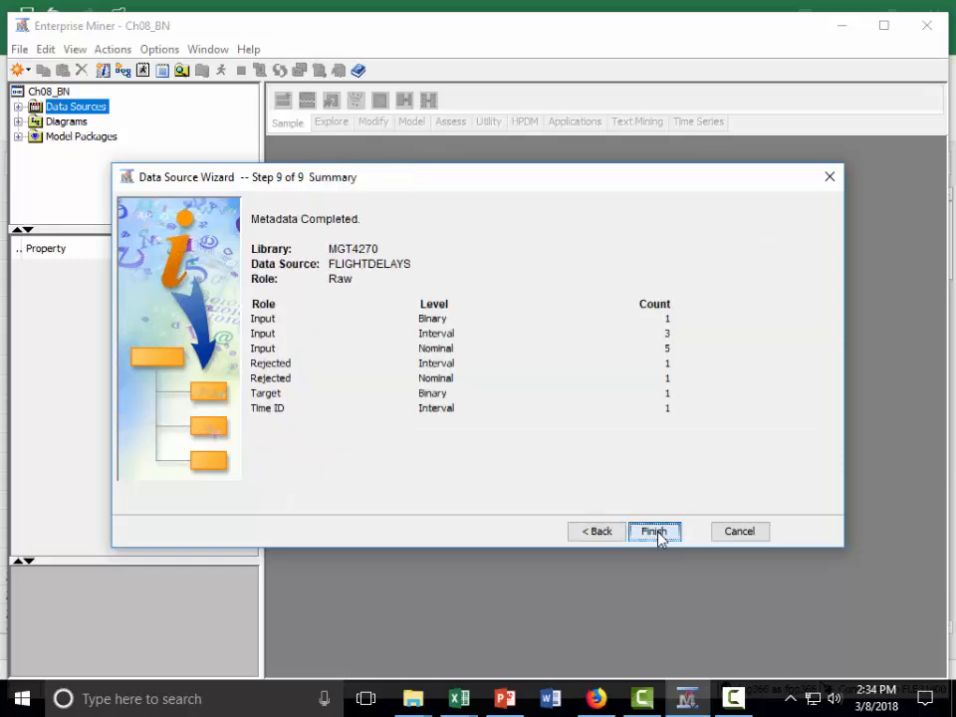
left_click(654, 532)
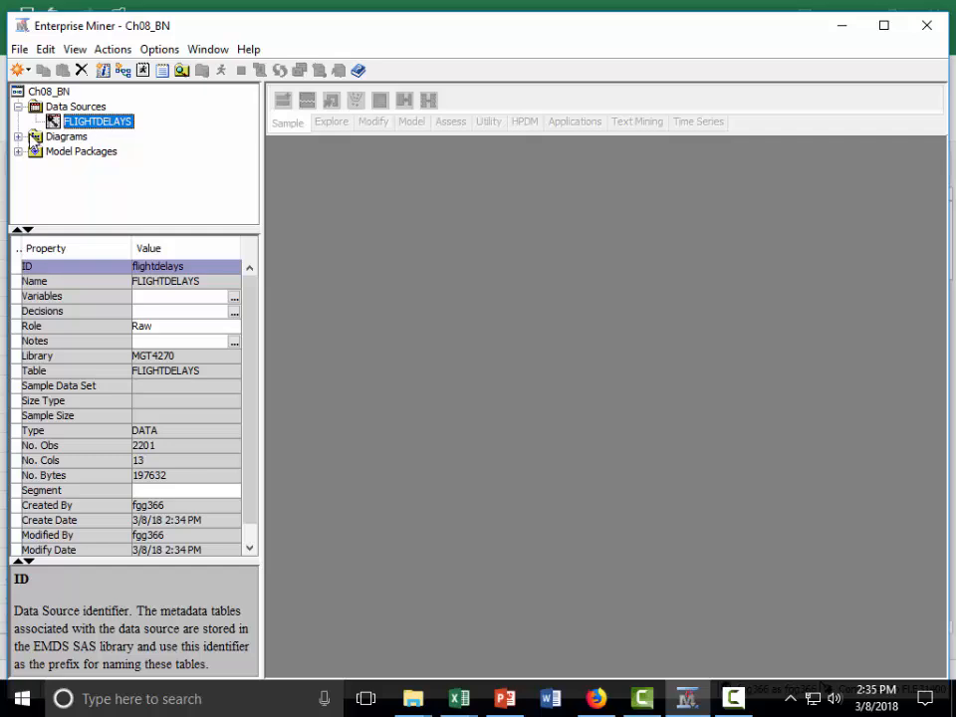
- Create a new diagram named BN in the project
left_click(34, 140)
right_click(34, 139)
left_click(70, 151)
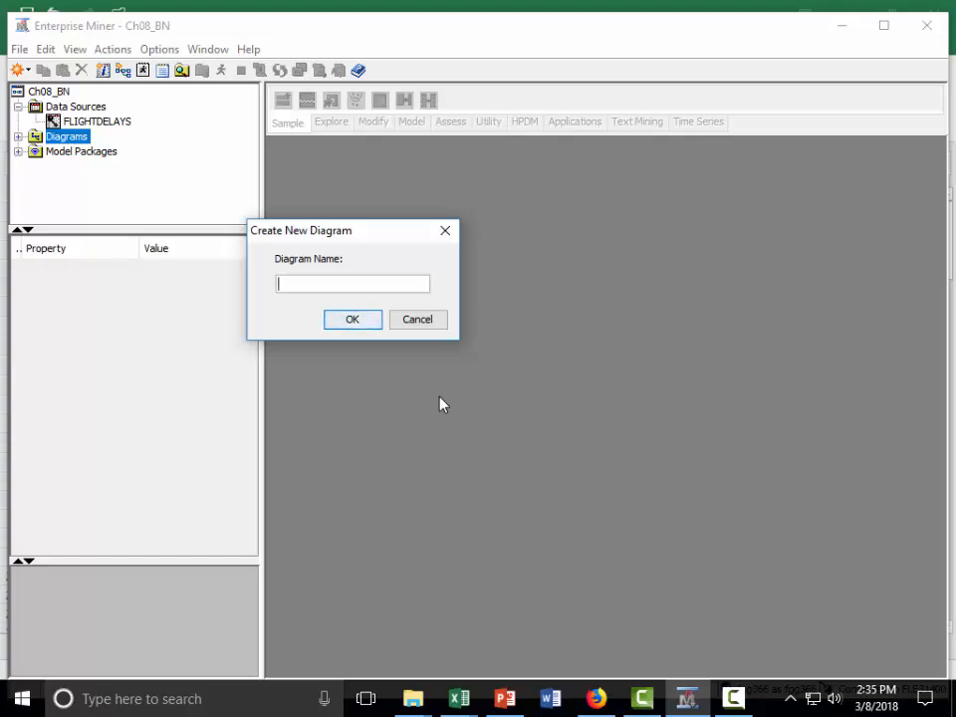
type("BN")
left_click(355, 320)
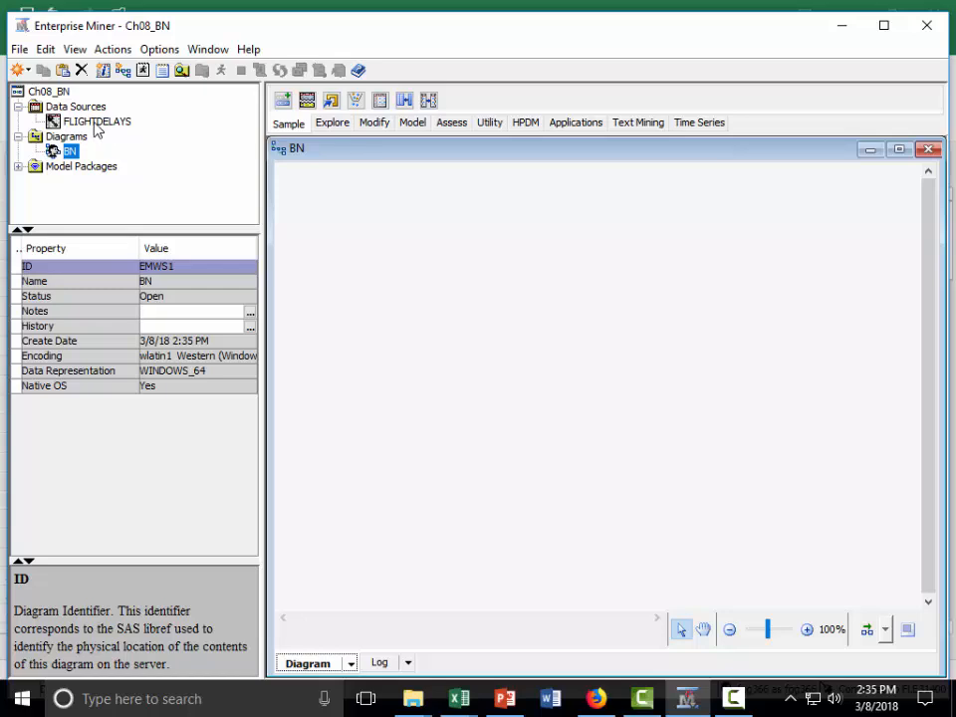
- Place the FLIGHTDELAYS data source as a node in the upper-left area of the BN diagram
left_click(94, 121)
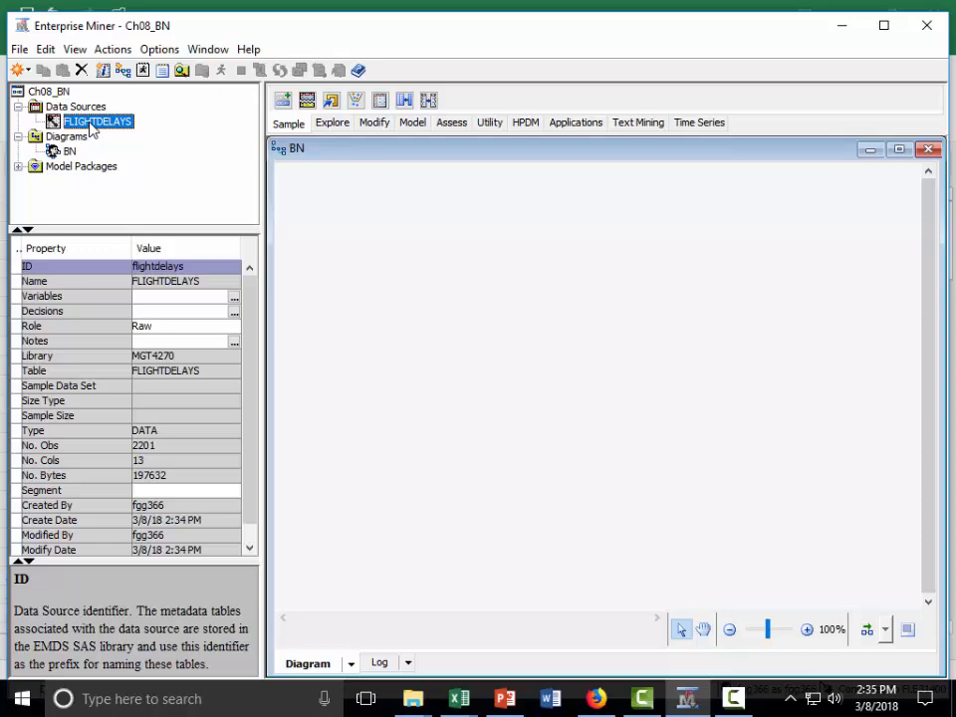
mouse_move(92, 127)
left_mouse_down()
mouse_move(132, 132)
mouse_move(352, 255)
mouse_move(357, 314)
left_mouse_up()
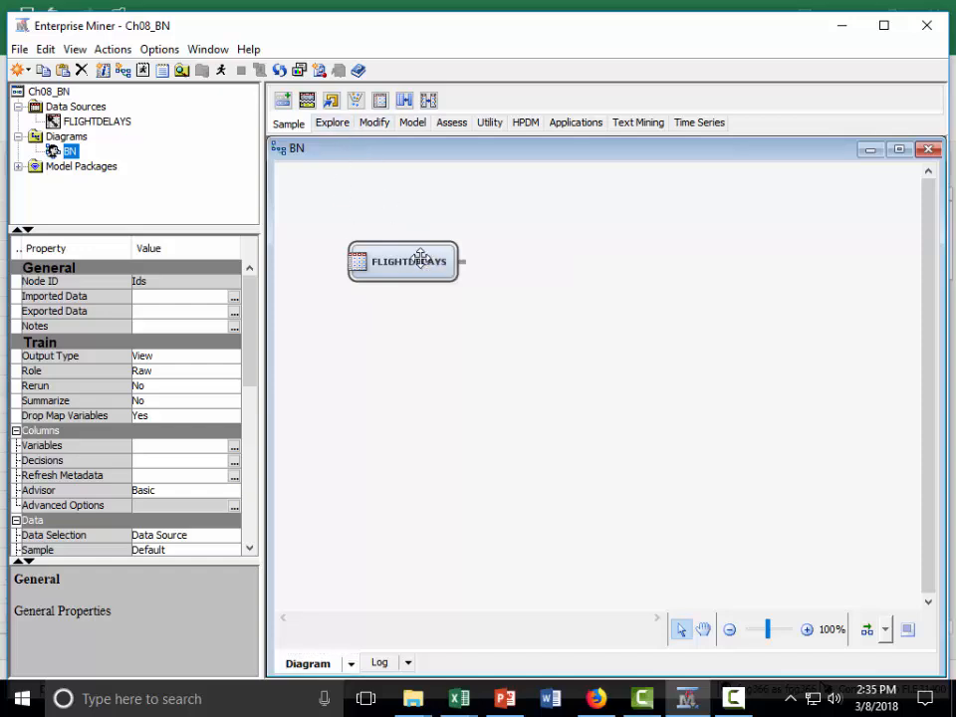
left_click_drag(423, 258, 395, 232)
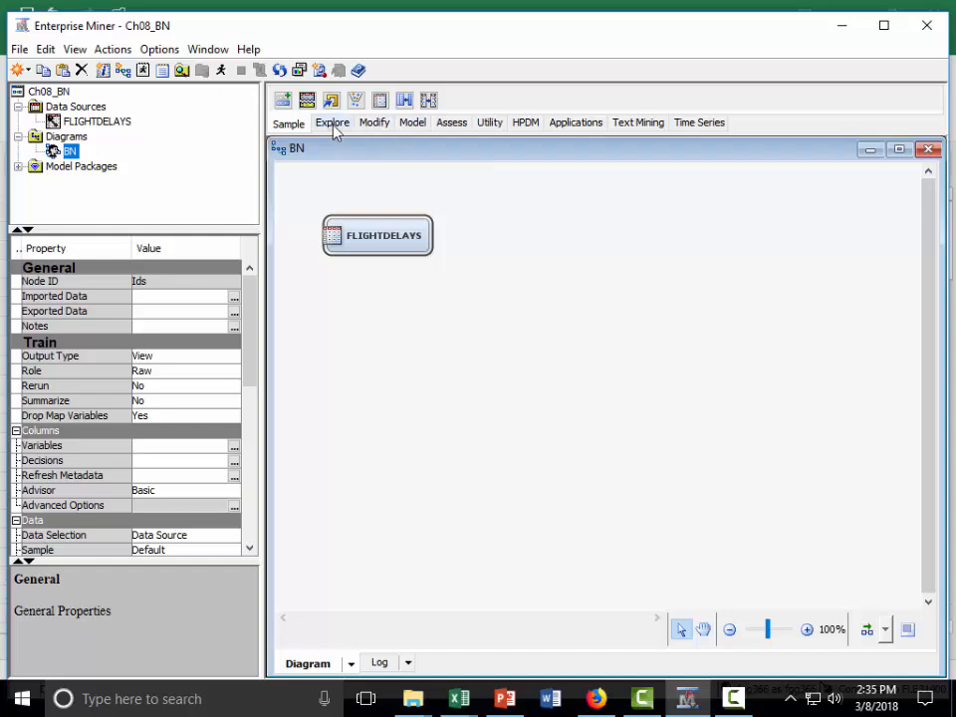
- Add a Data Partition node beside FLIGHTDELAYS, connect FLIGHTDELAYS to it, and arrange the nodes in line
left_click_drag(307, 100, 484, 235)
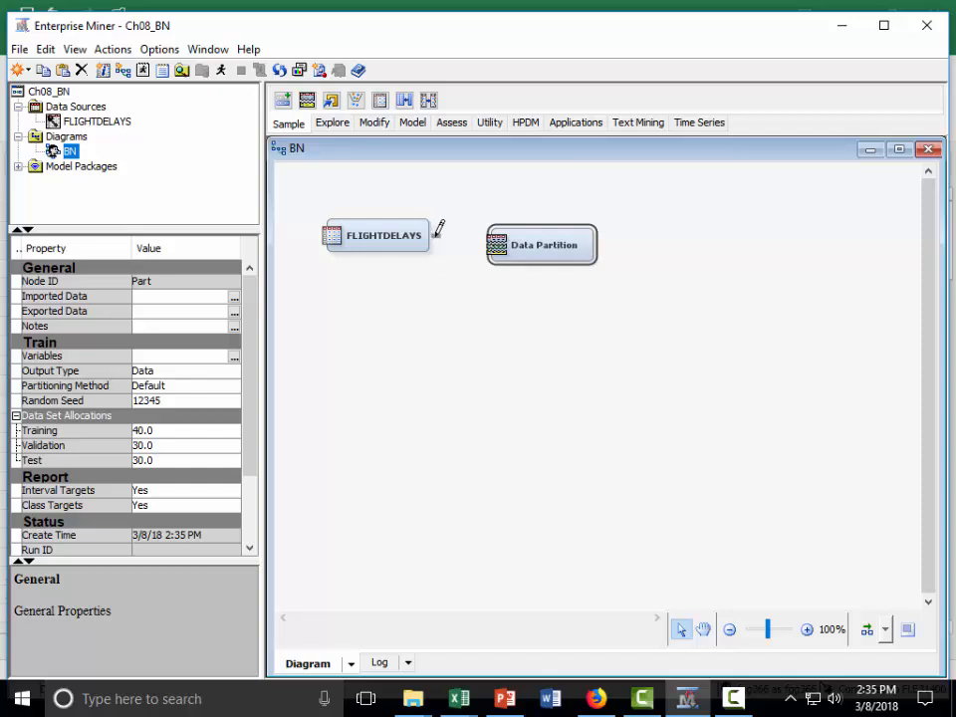
left_click_drag(435, 235, 491, 249)
left_click(868, 630)
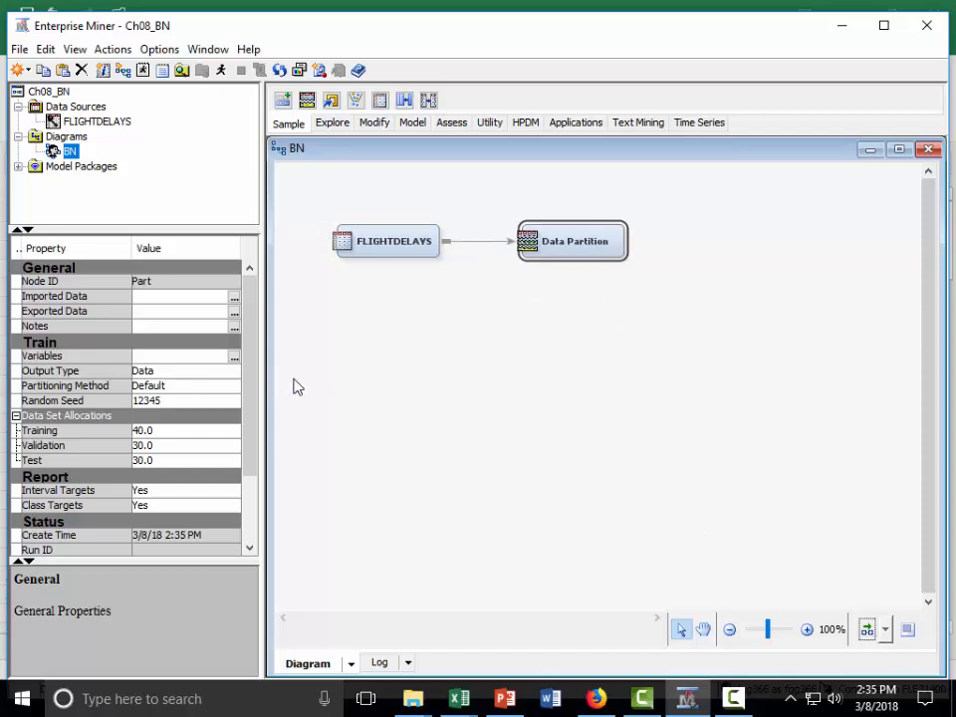
- Set the Data Partition allocations to 60 for training, 40 for validation and 0 for test
left_click(168, 432)
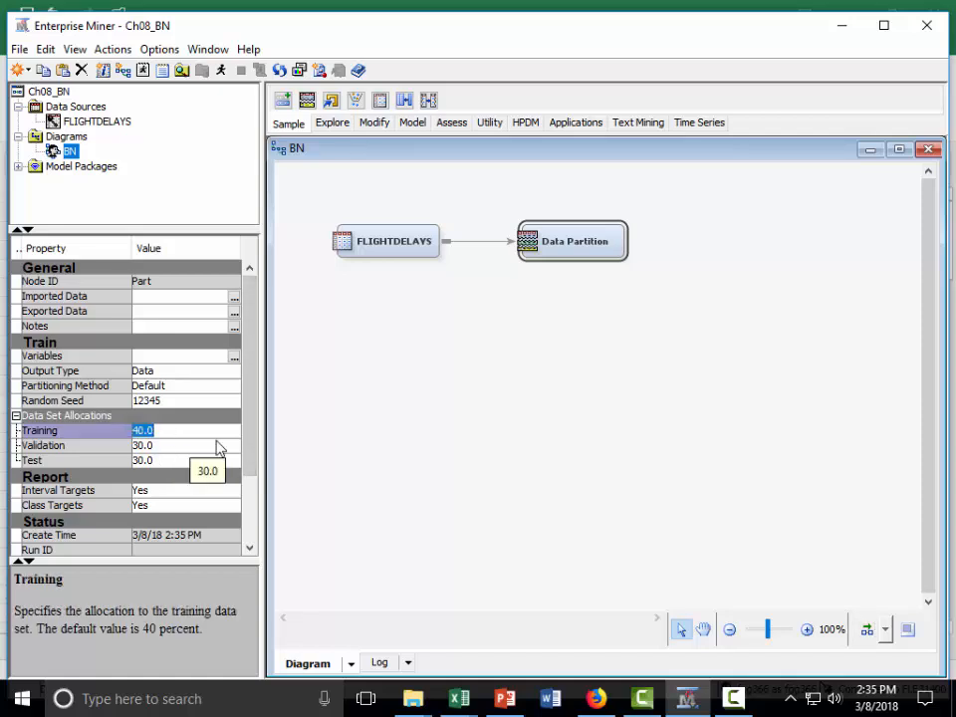
type("60")
key("Return")
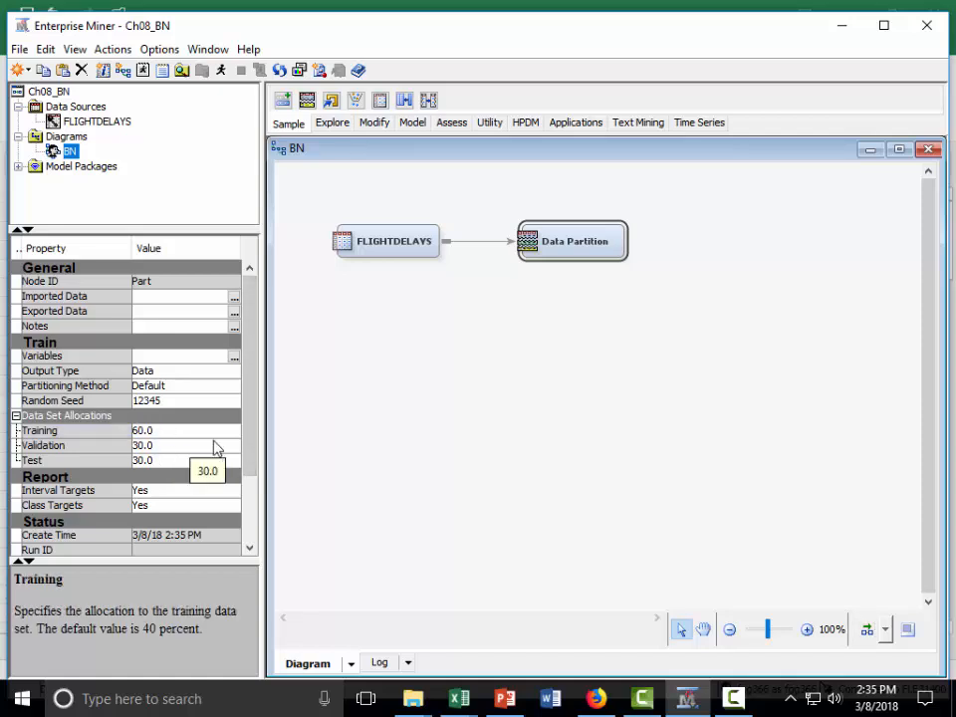
left_click(181, 447)
type("40")
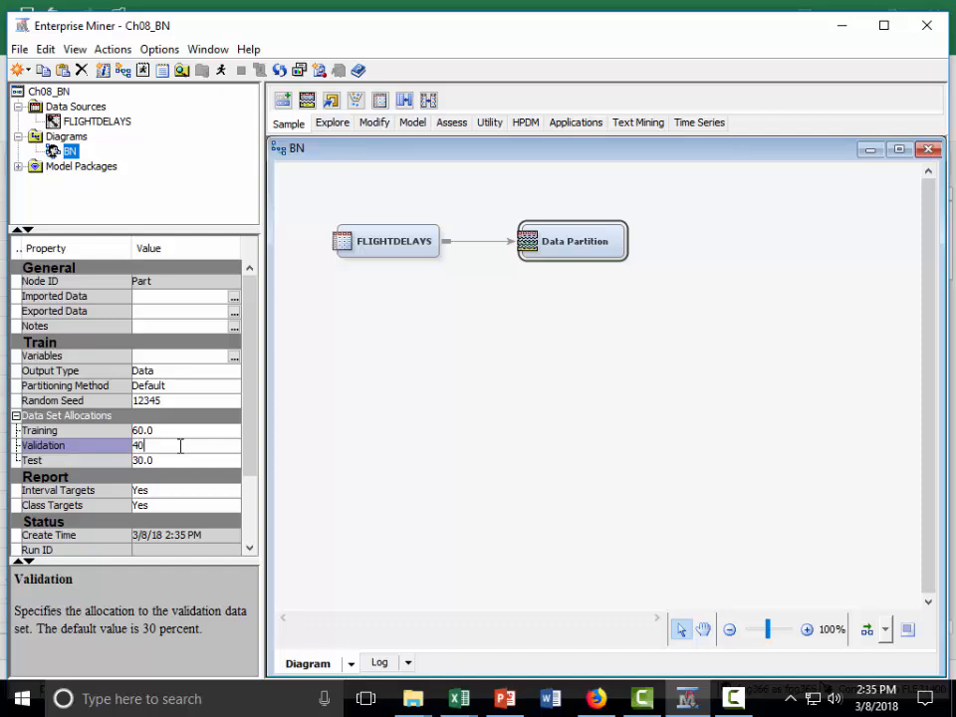
key("Return")
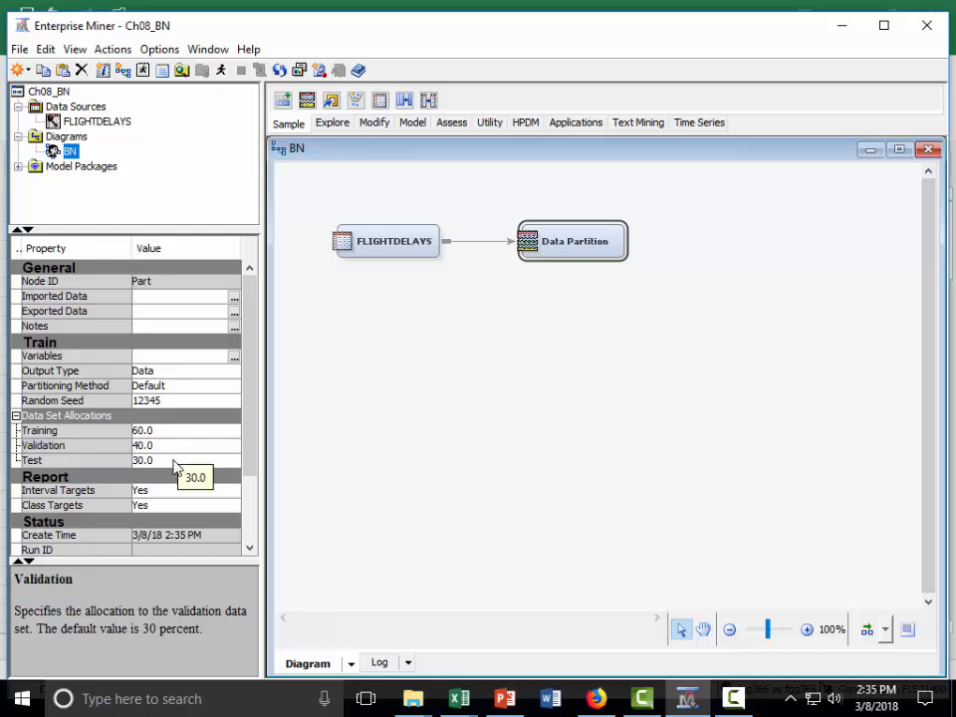
left_click(174, 460)
type("0")
key("Return")
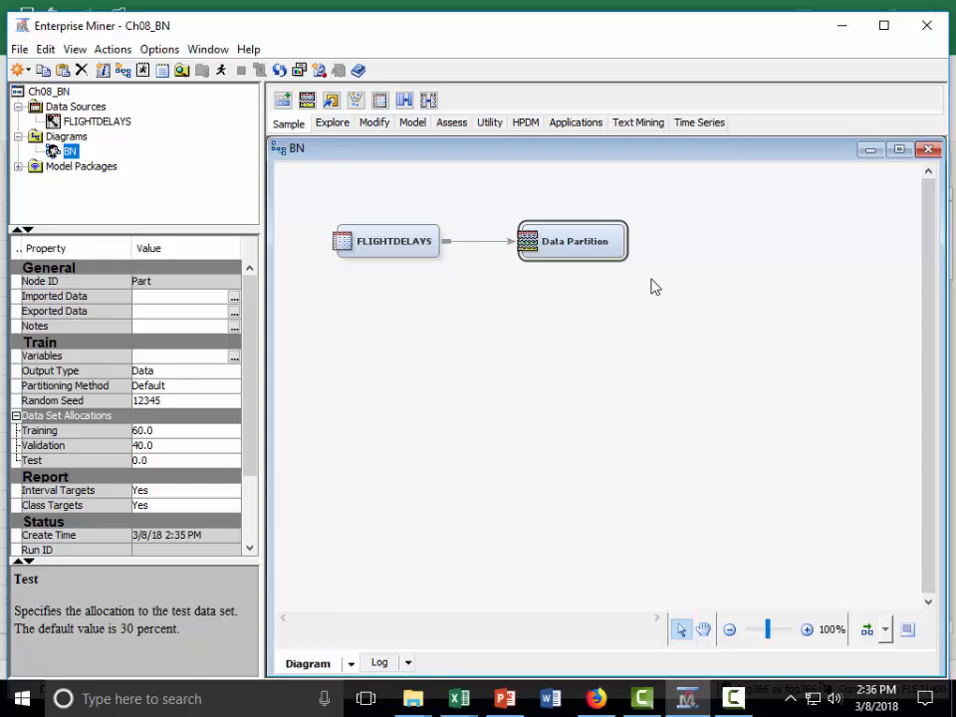
- Add an HP BN Classifier node after Data Partition and connect Data Partition to it
left_click(525, 125)
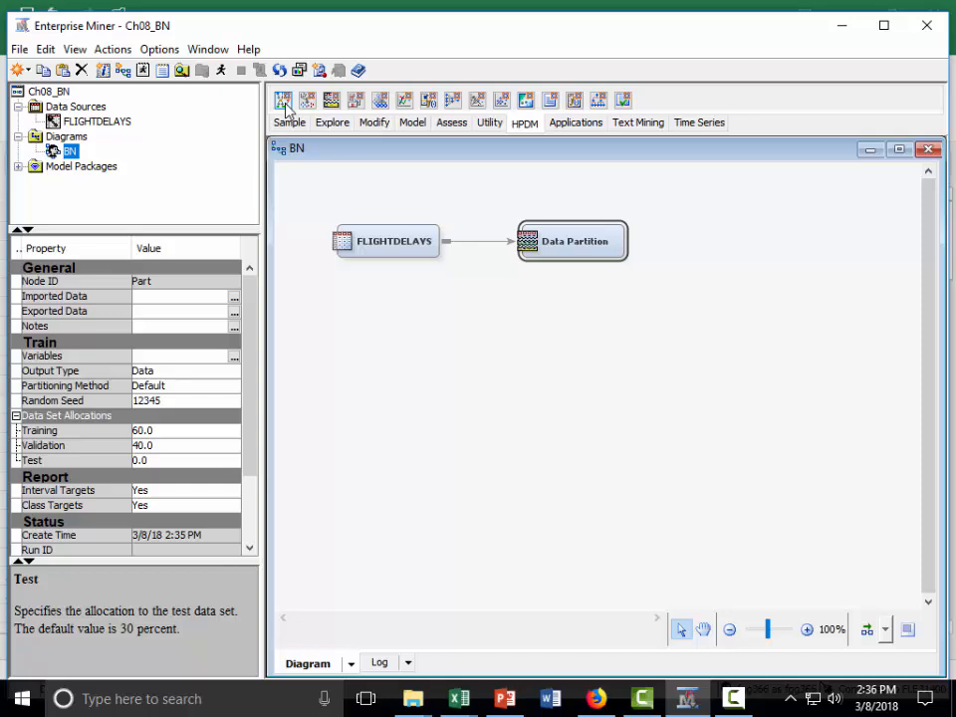
left_click_drag(286, 109, 697, 237)
left_click_drag(632, 241, 709, 253)
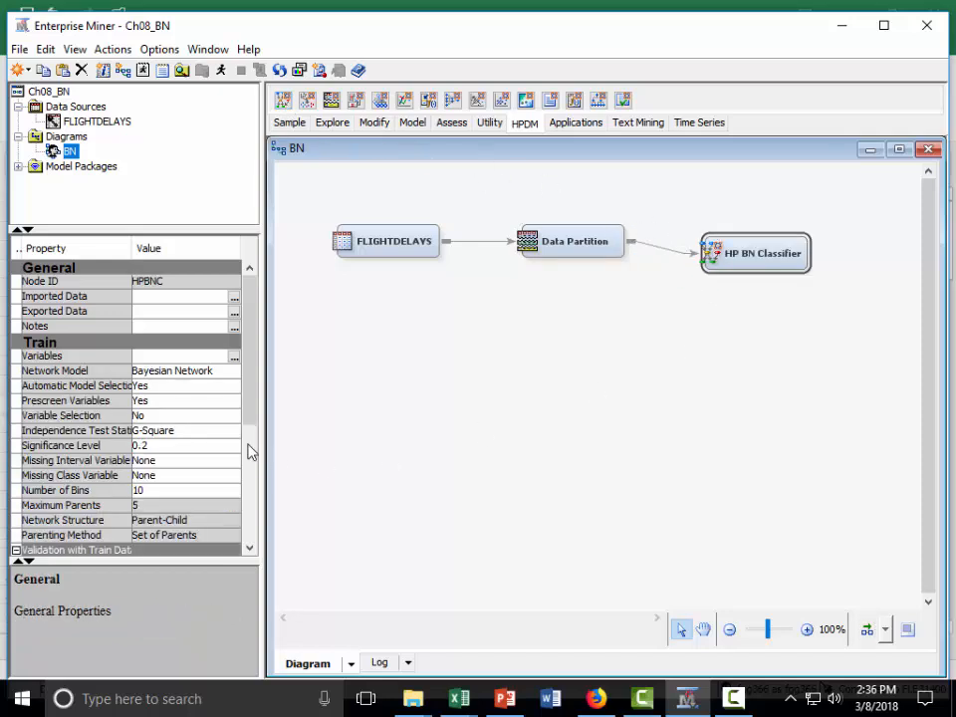
- Examine the HP BN Classifier's Network Model options and the descriptions of Network Model and Automatic Model Selection
left_click_drag(250, 301, 252, 318)
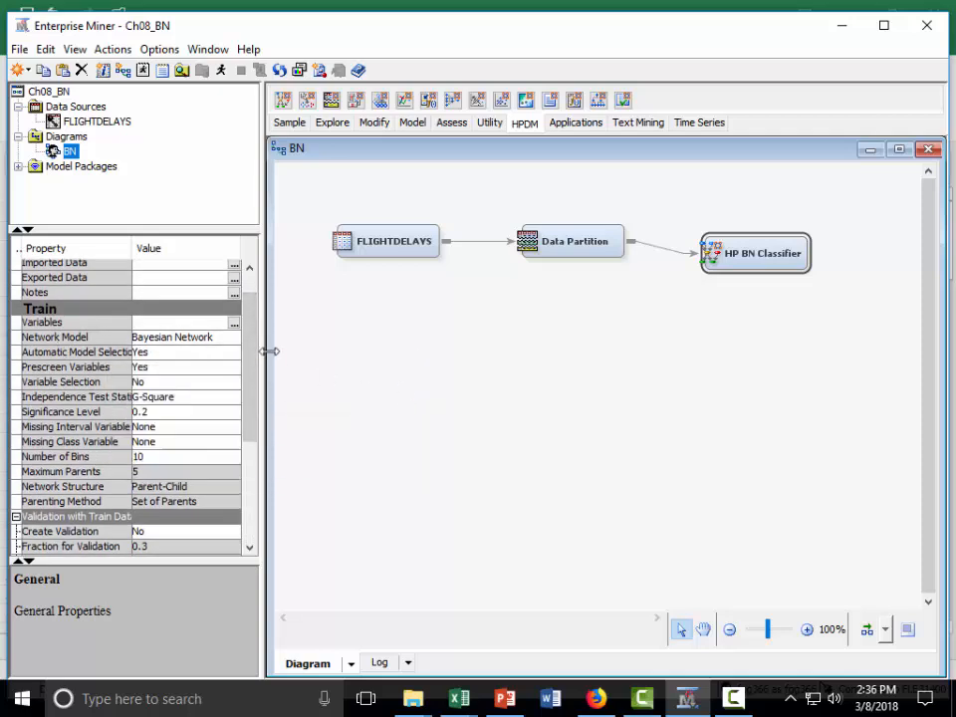
left_click(235, 343)
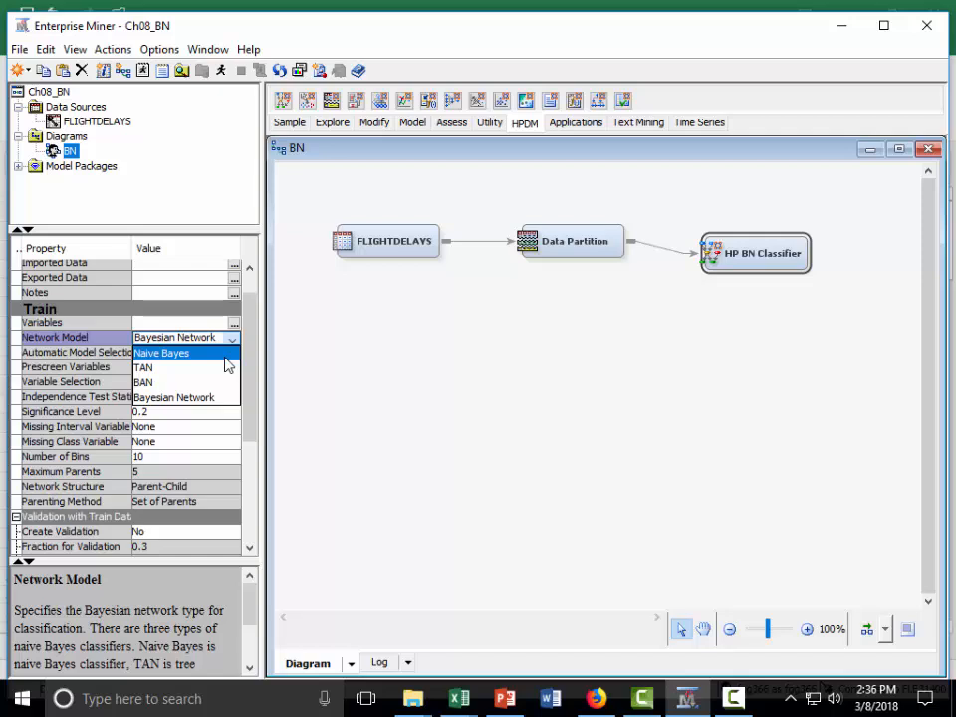
left_click_drag(144, 561, 188, 435)
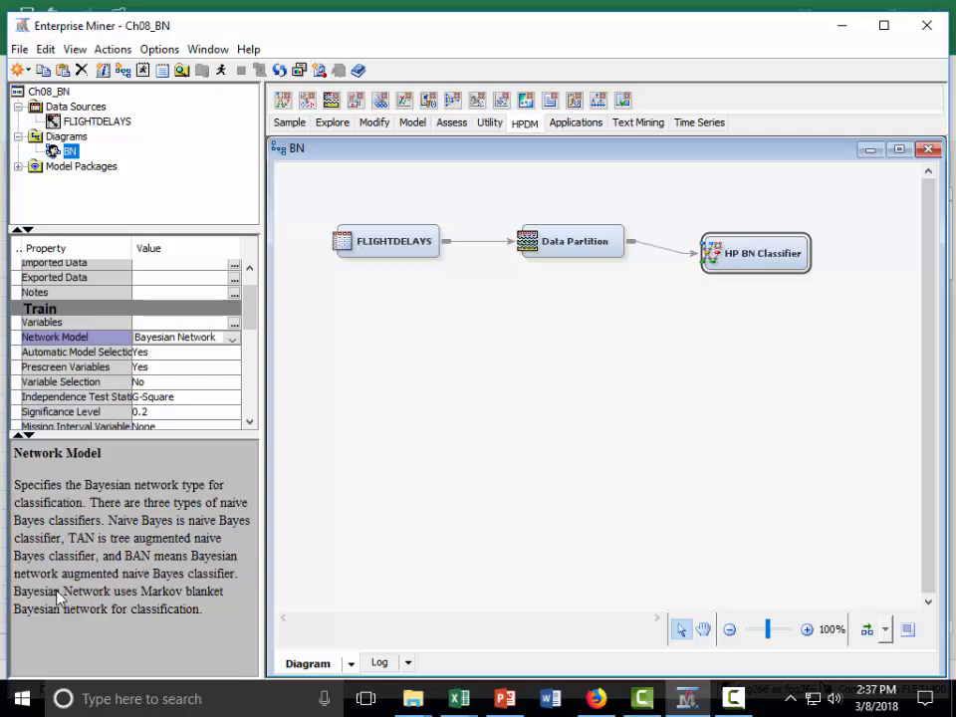
left_click_drag(185, 436, 173, 528)
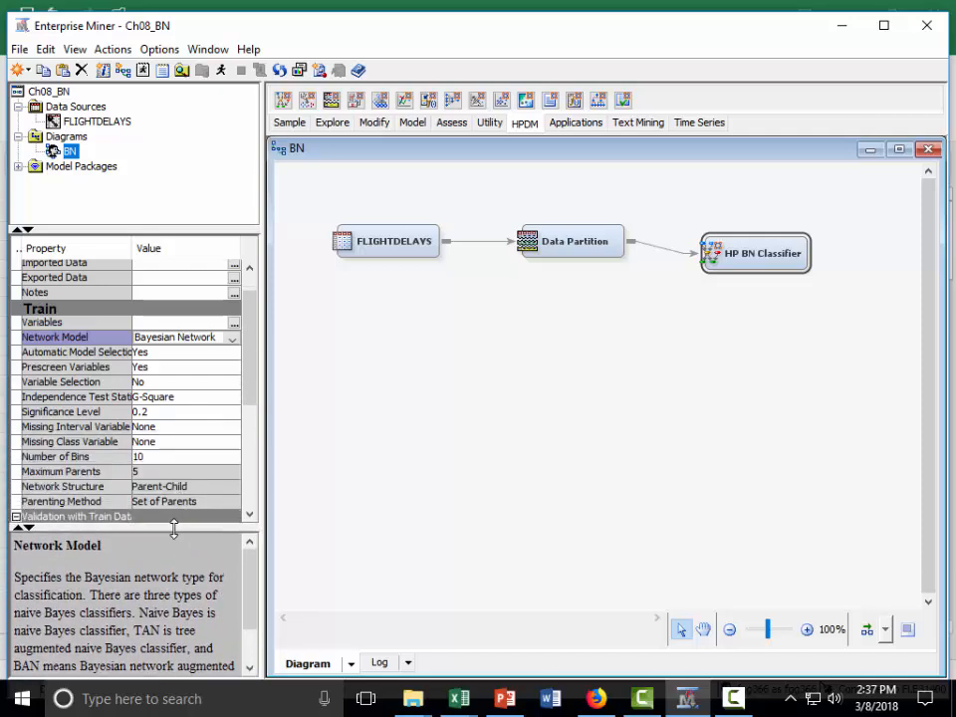
left_click(107, 355)
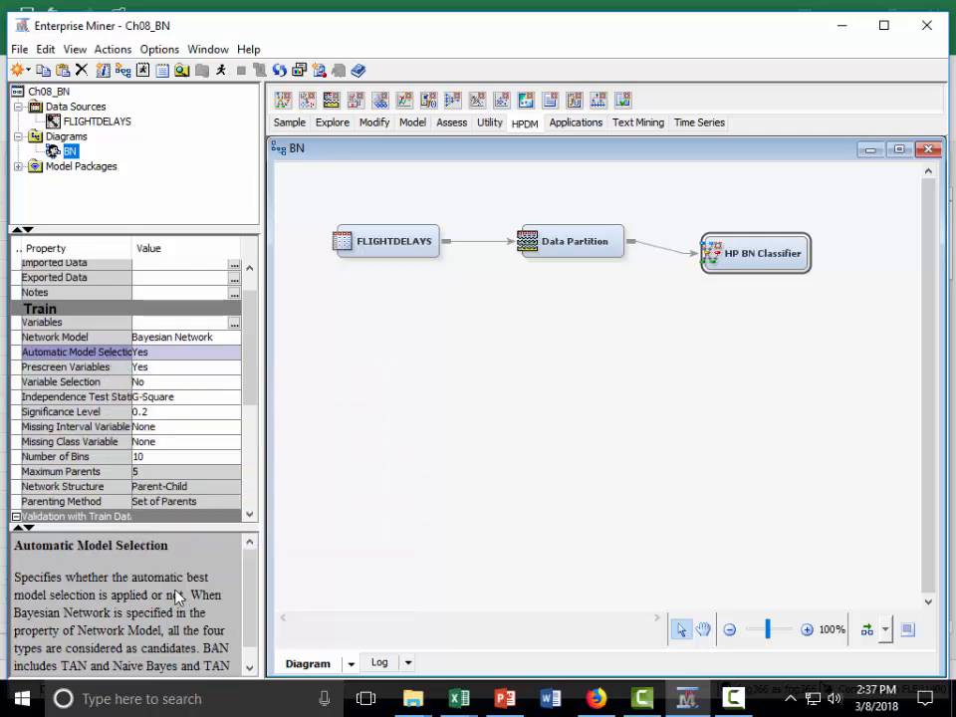
scroll(177, 595, "down", 1)
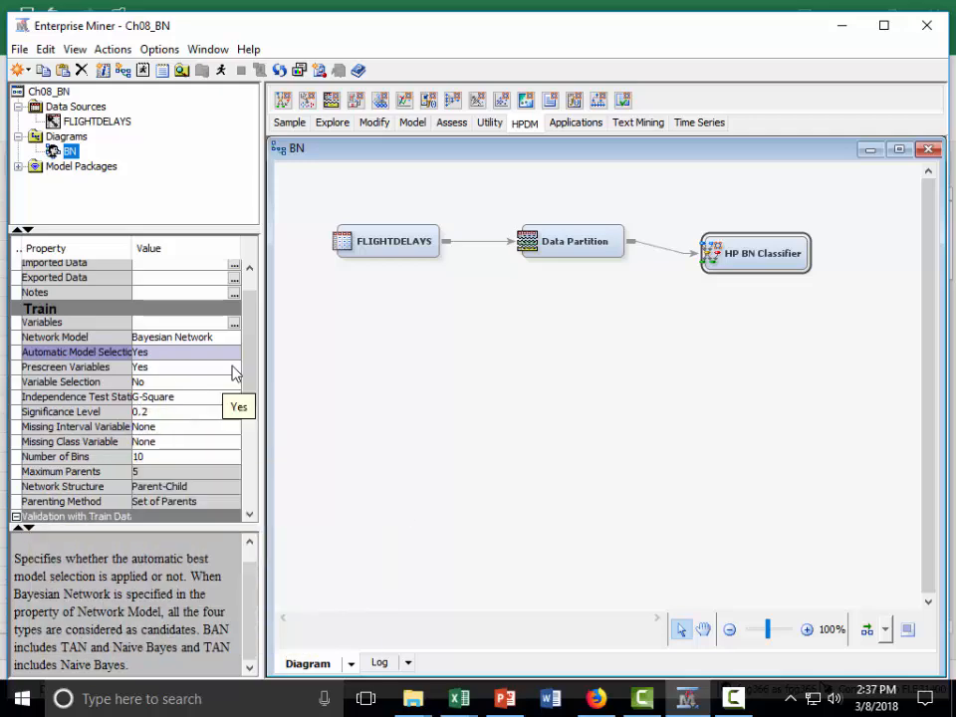
- Set the HP BN Classifier's Network Model to Naive Bayes
left_click_drag(256, 347, 254, 323)
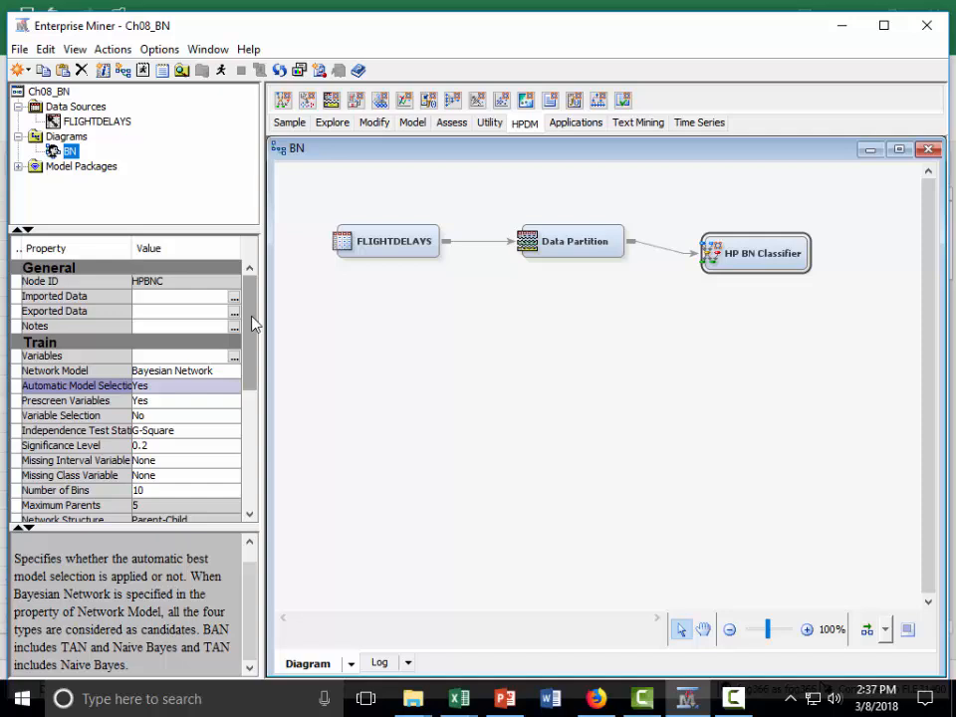
left_click(223, 374)
left_click(199, 386)
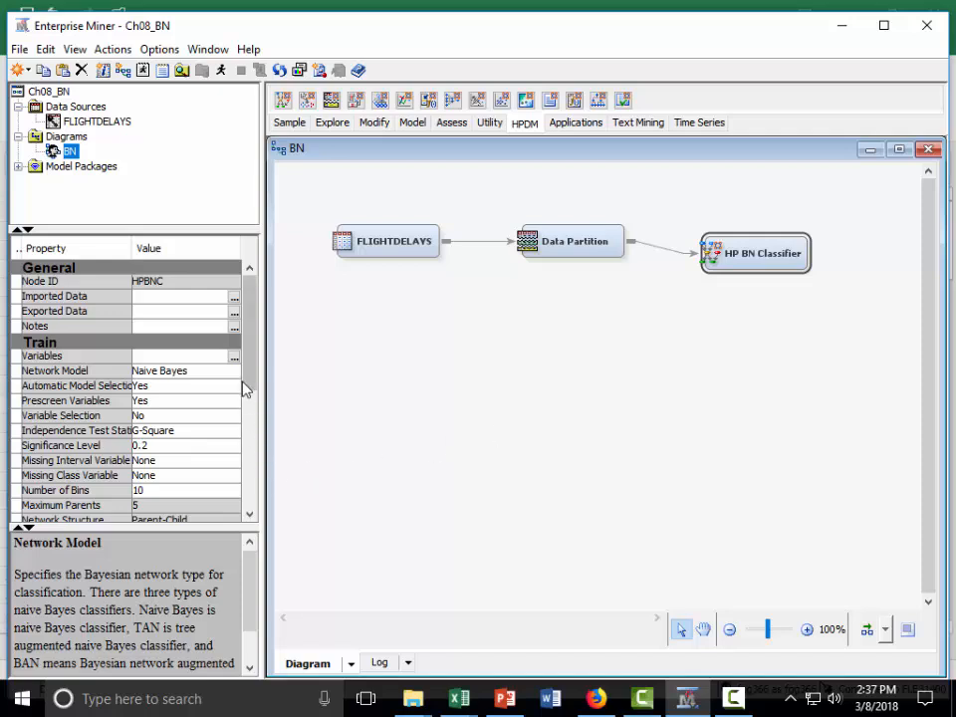
- Examine the classifier's Missing Interval Variable, Missing Class Variable and Number of Bins settings and their descriptions
left_click_drag(254, 374, 250, 414)
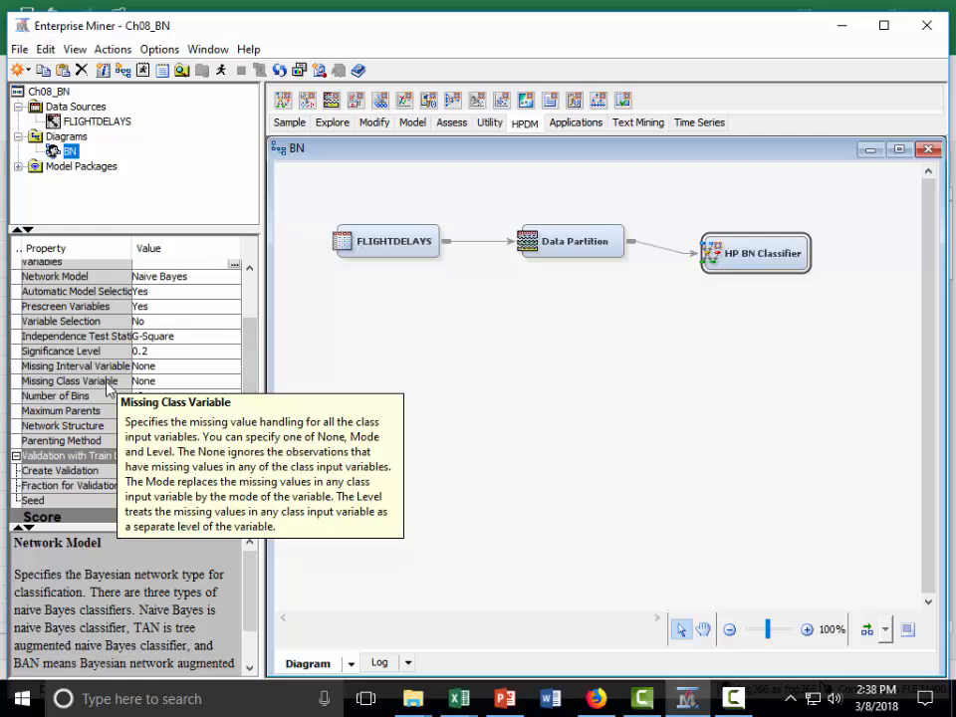
left_click(189, 366)
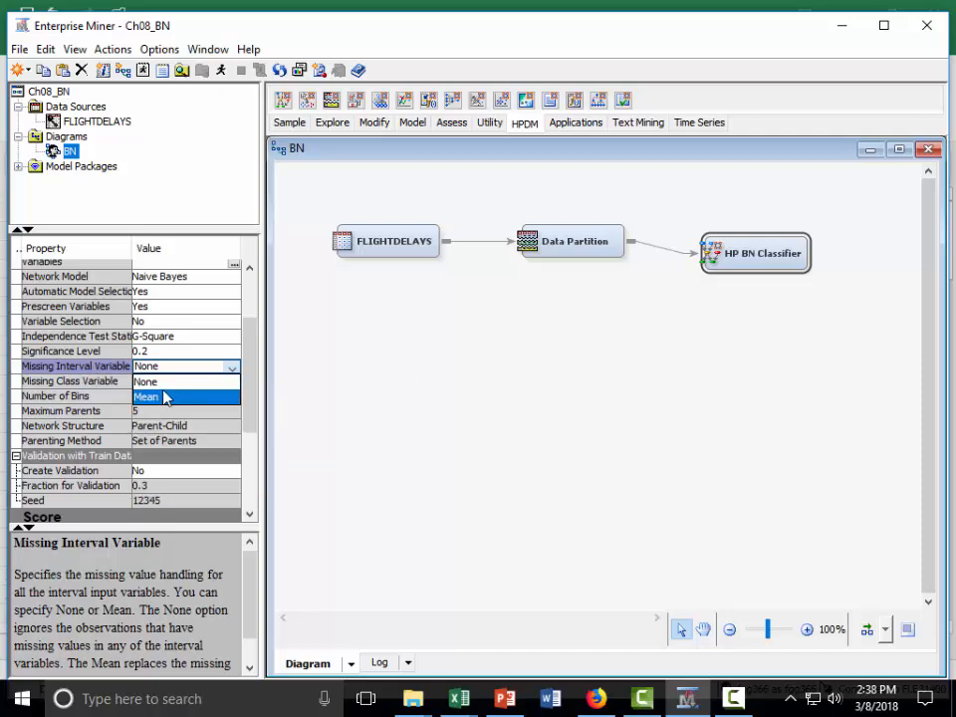
left_click(175, 383)
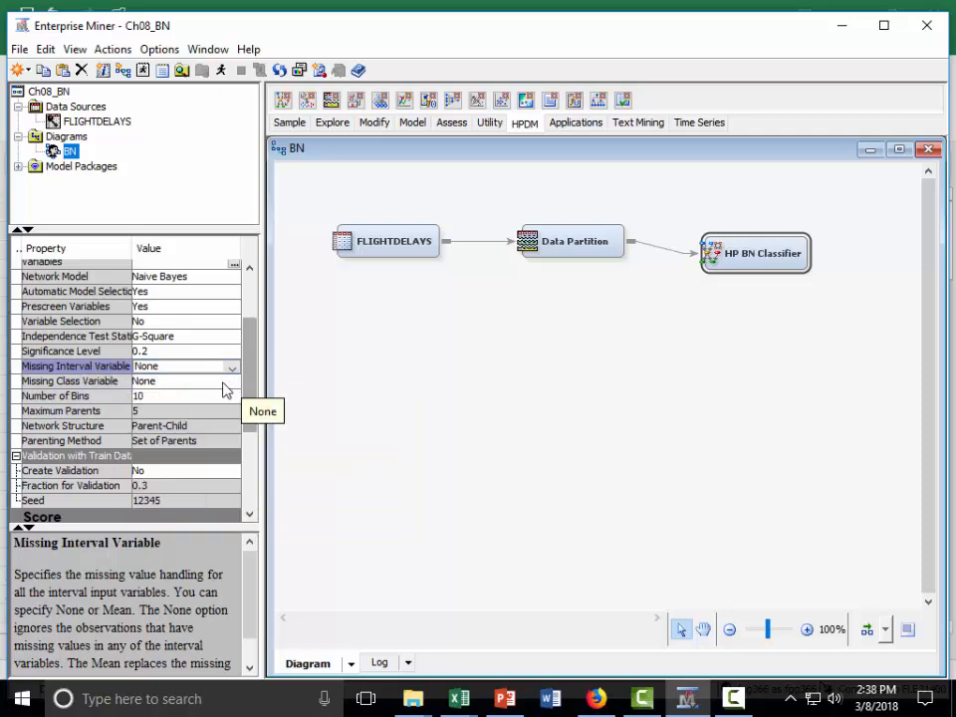
left_click(231, 383)
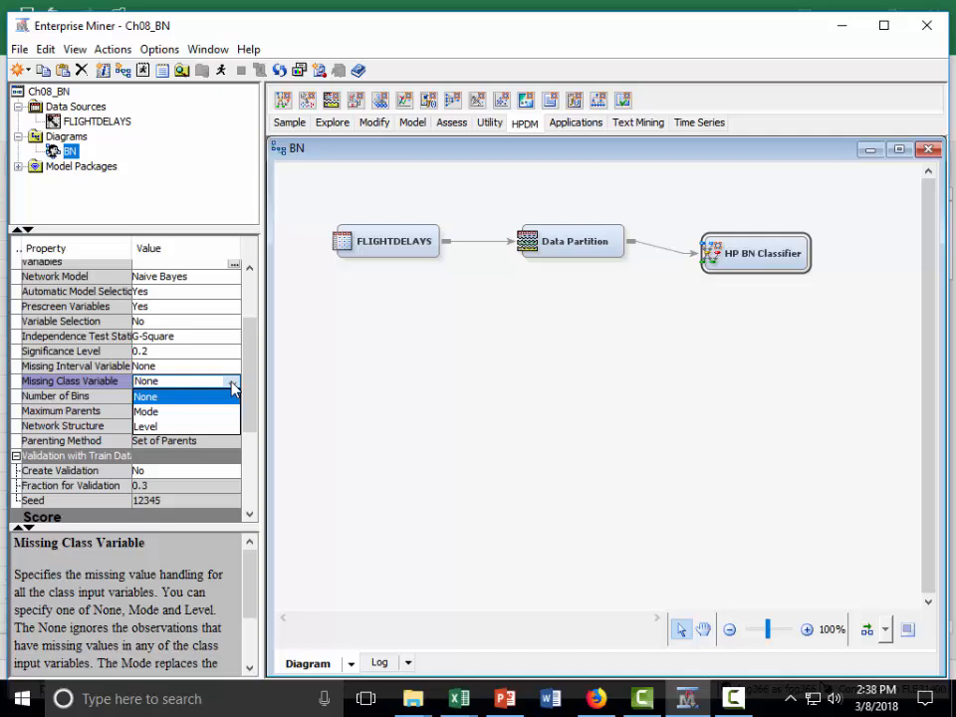
left_click(118, 383)
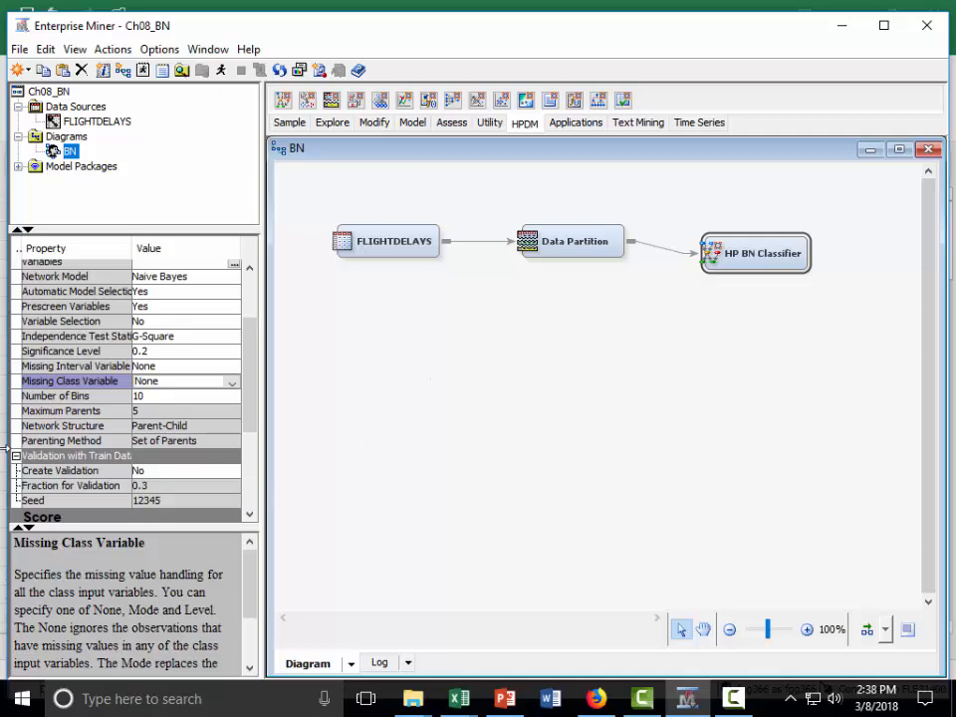
left_click(82, 396)
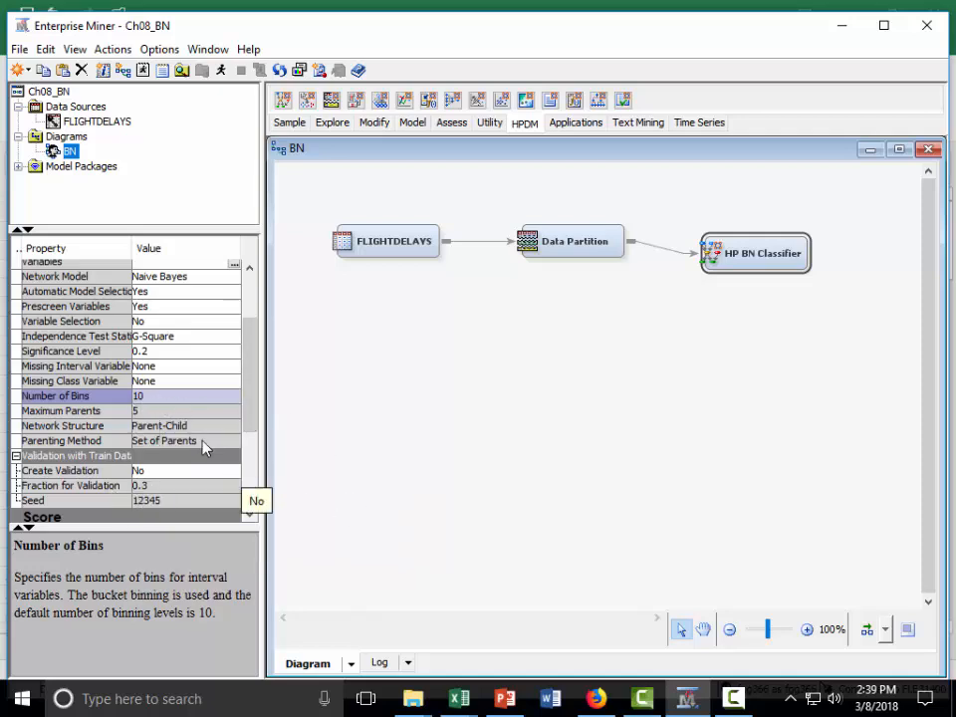
left_click(189, 397)
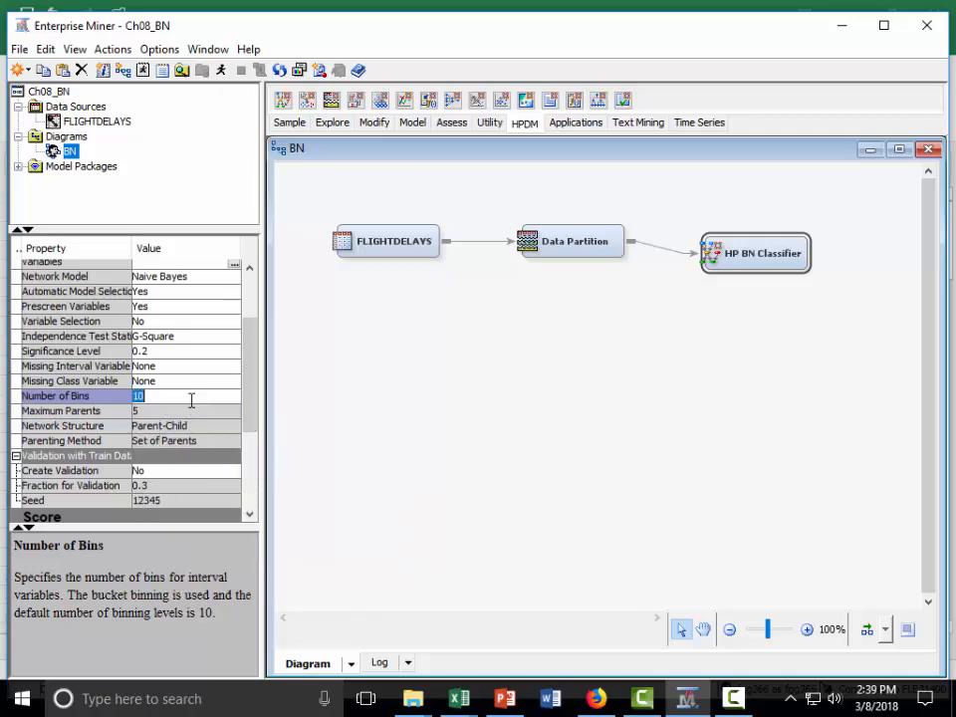
left_click(435, 449)
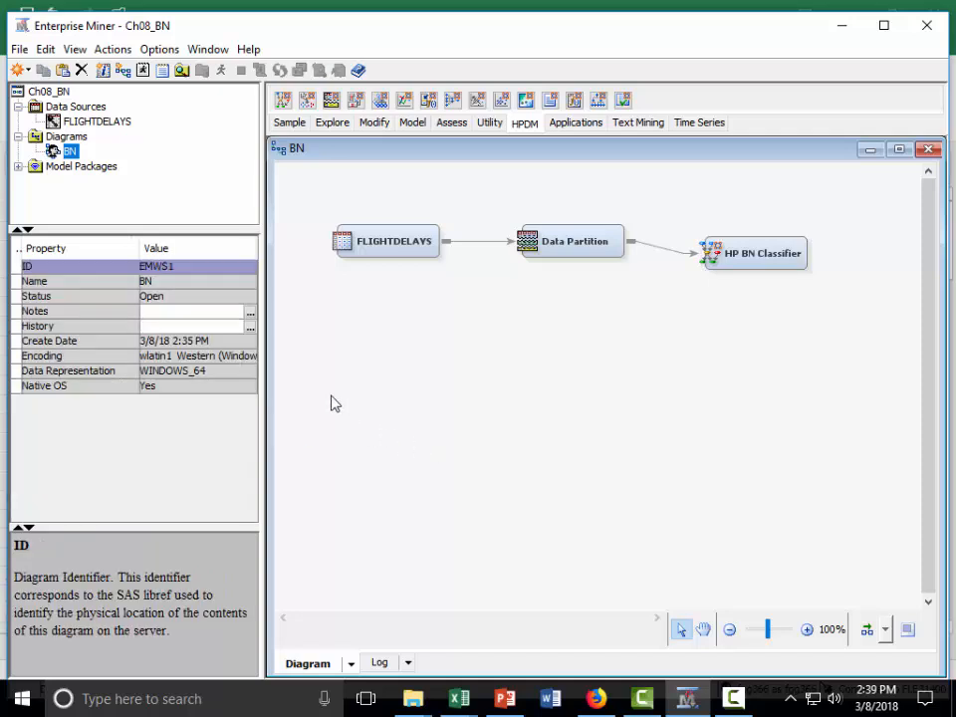
- Arrange the diagram nodes in line and run the path through HP BN Classifier
left_click(735, 255)
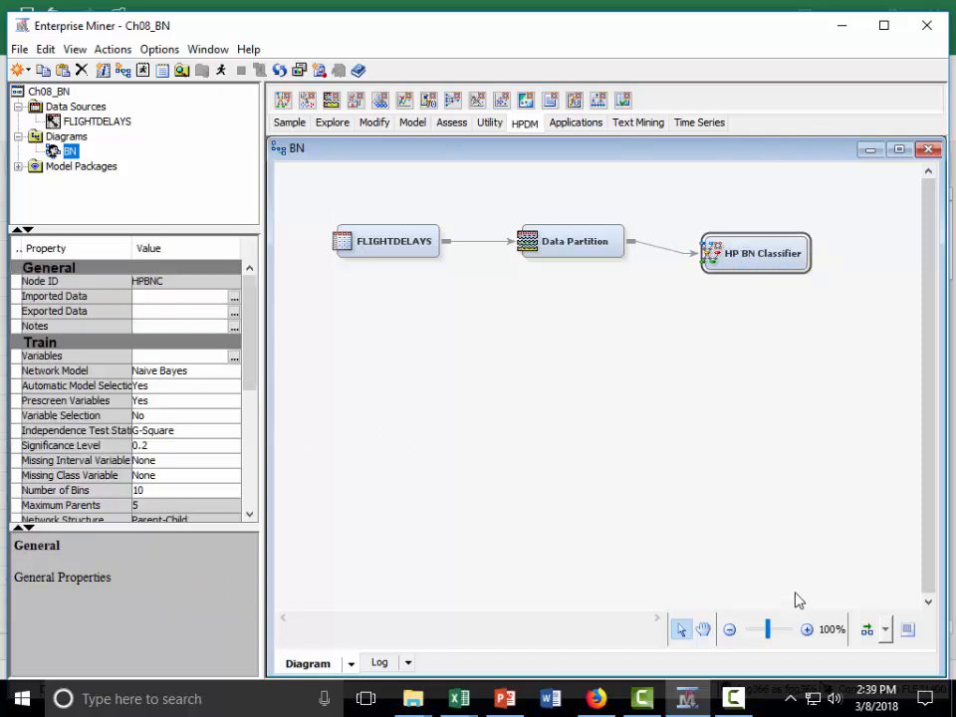
left_click(868, 633)
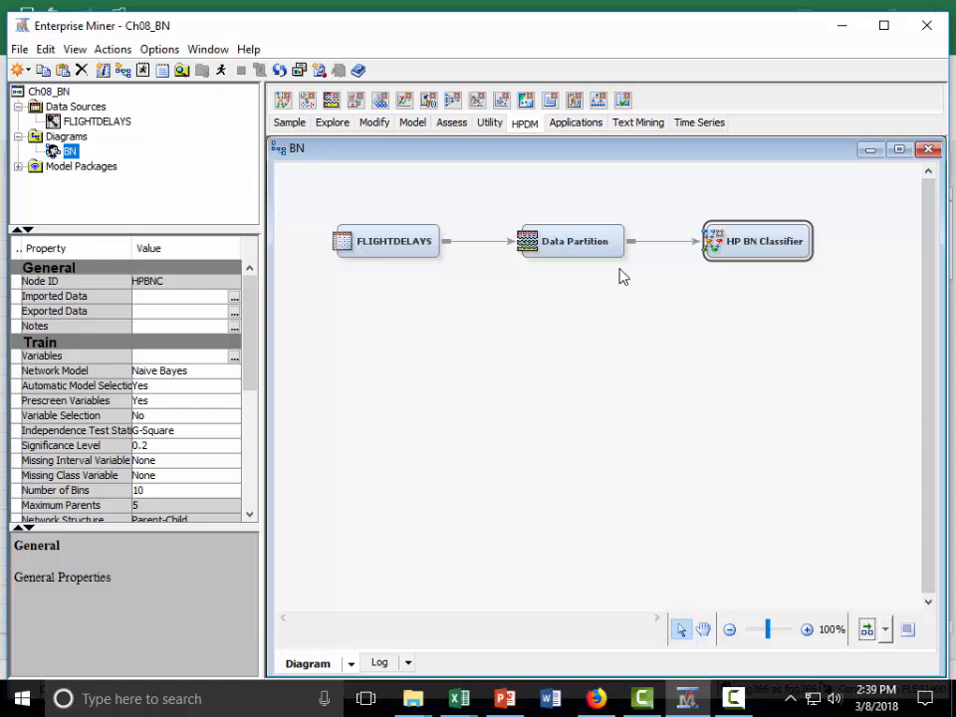
right_click(748, 240)
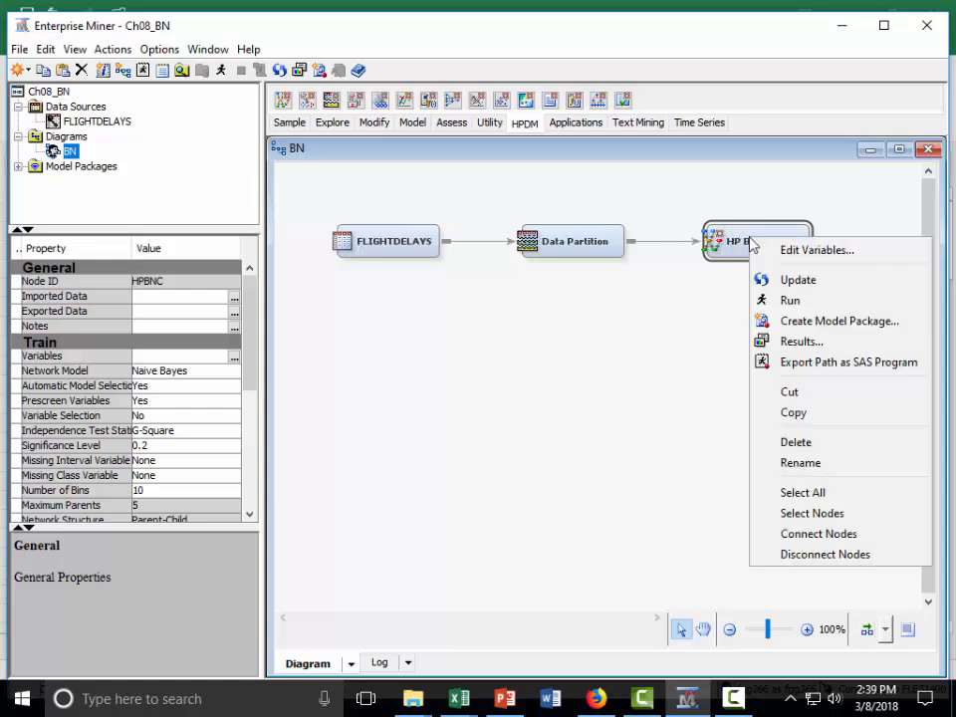
left_click(790, 302)
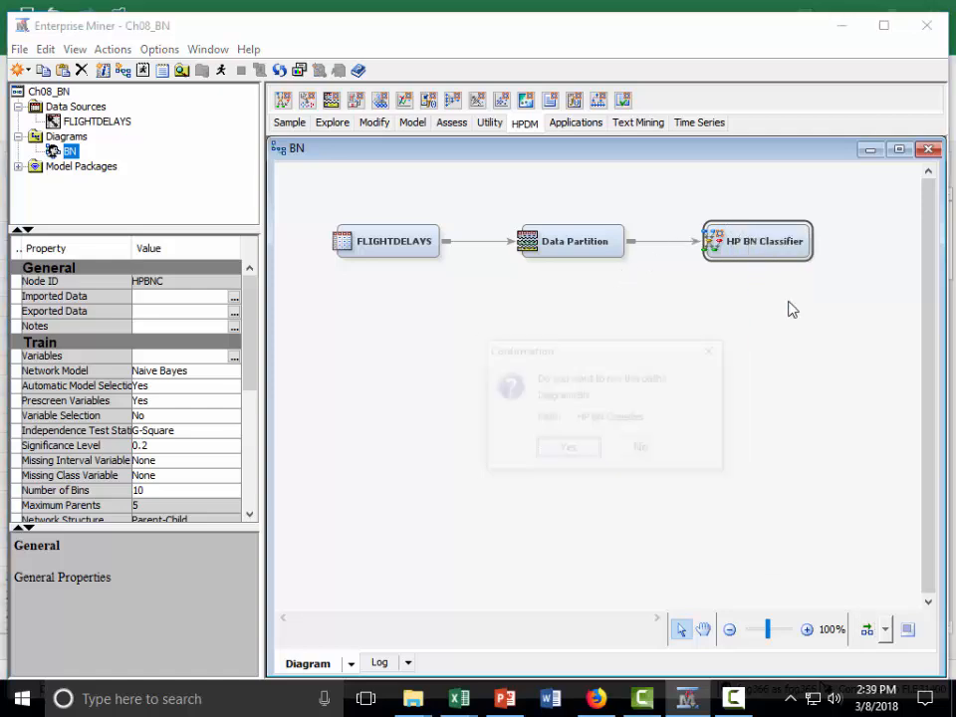
left_click(568, 450)
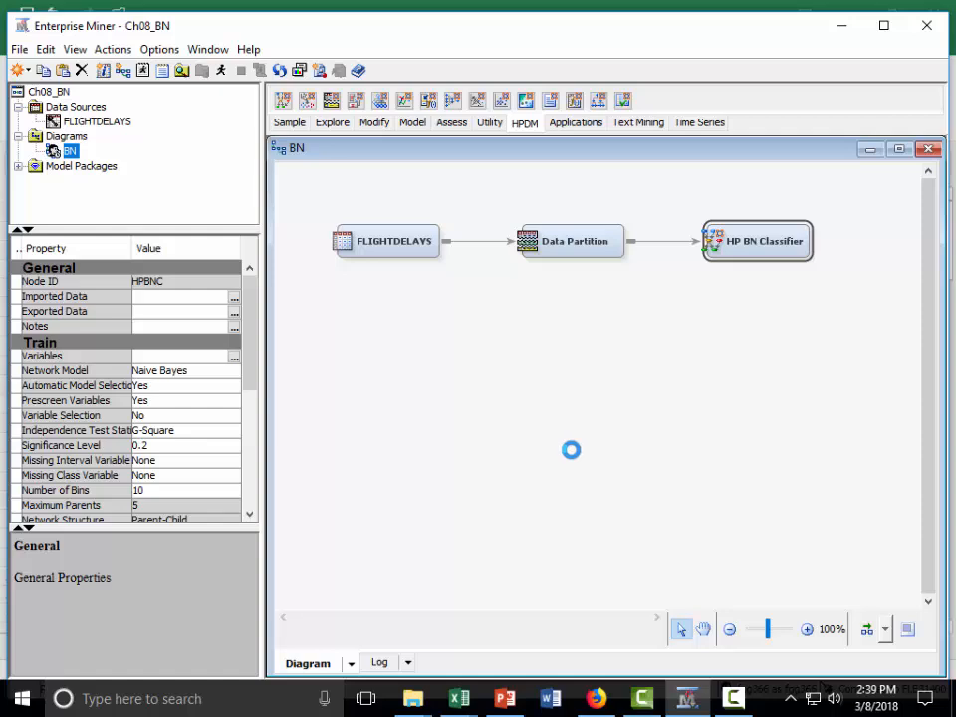
- Open the HP BN Classifier results and examine the Model Events table in the maximized Output
left_click(633, 453)
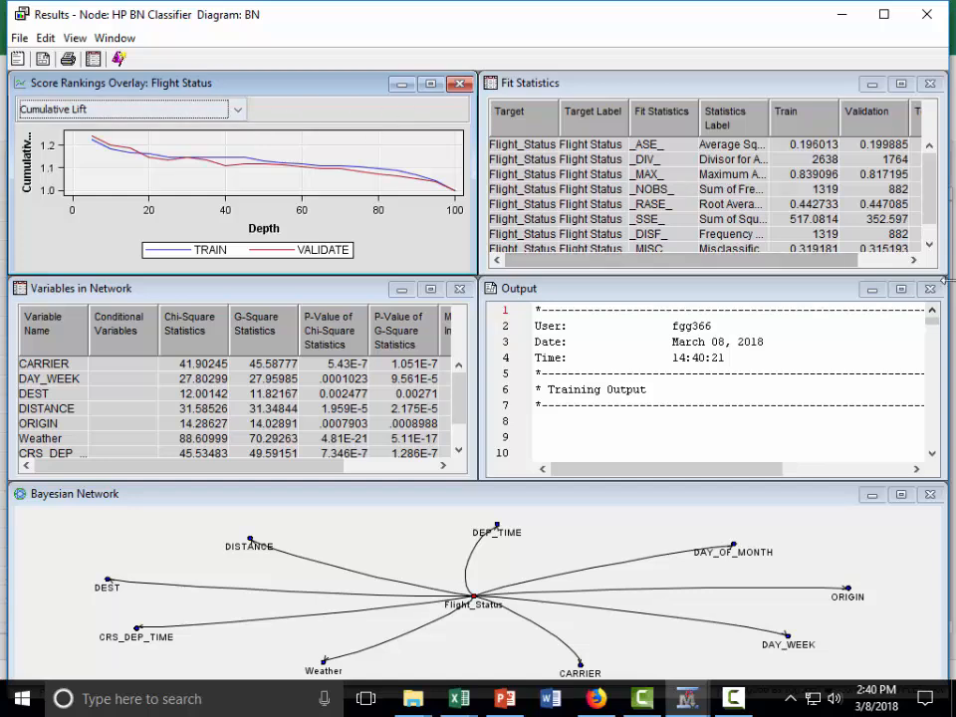
left_click(901, 289)
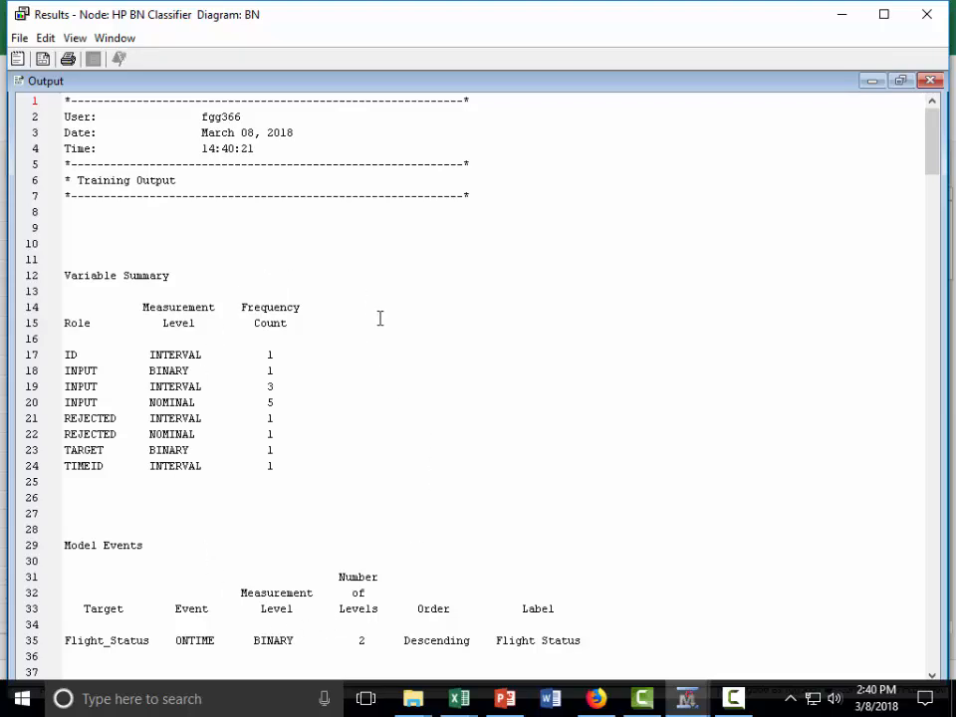
scroll(375, 413, "down", 2)
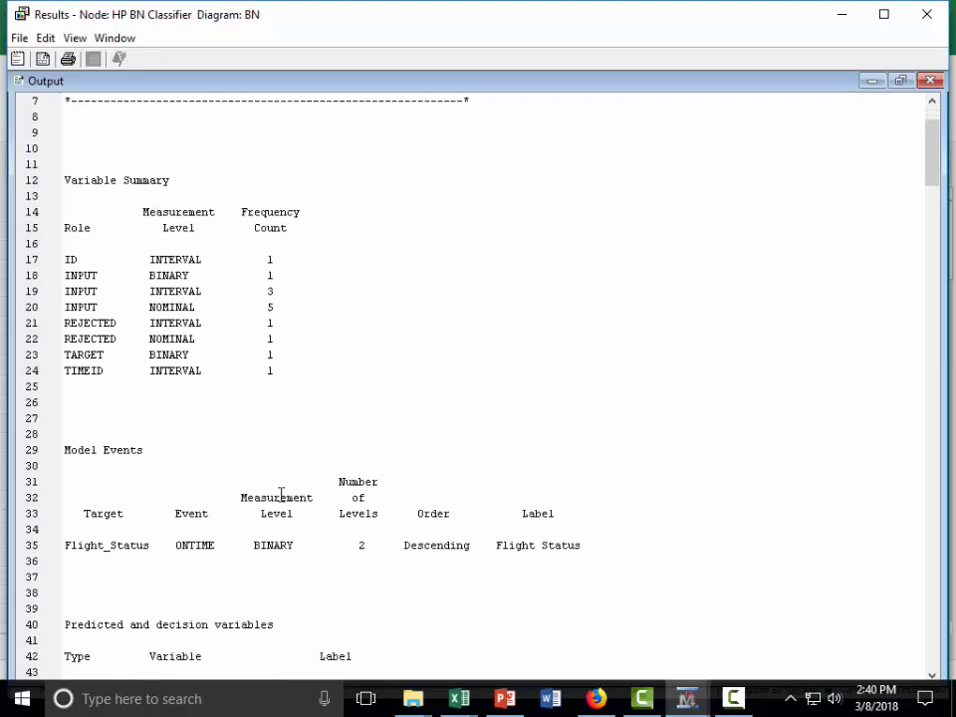
left_click(618, 546)
left_click_drag(485, 532, 64, 450)
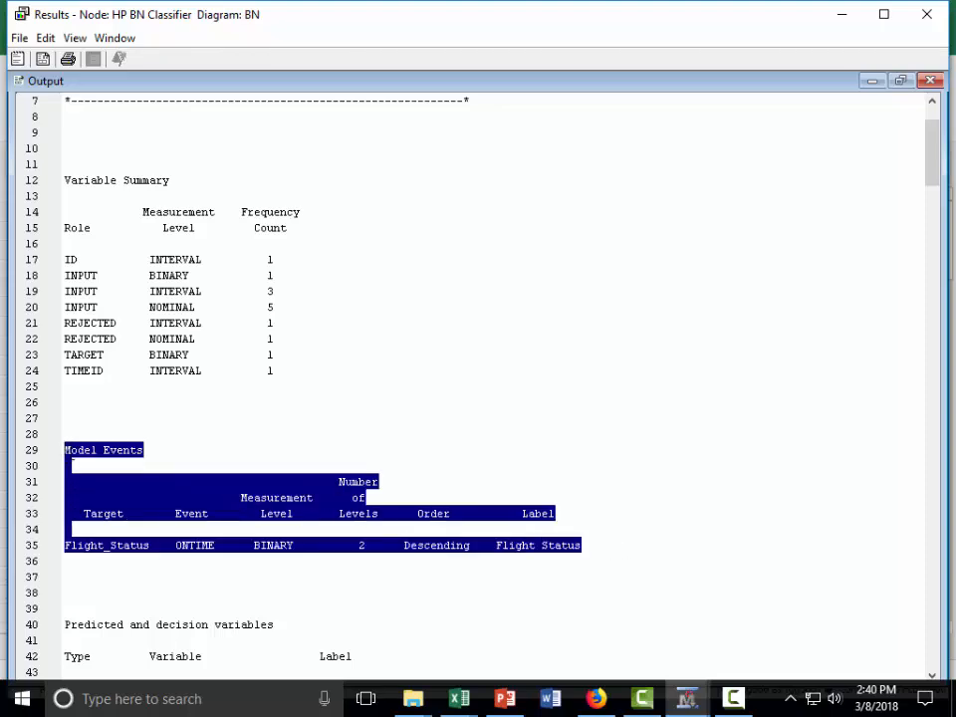
left_click(189, 562)
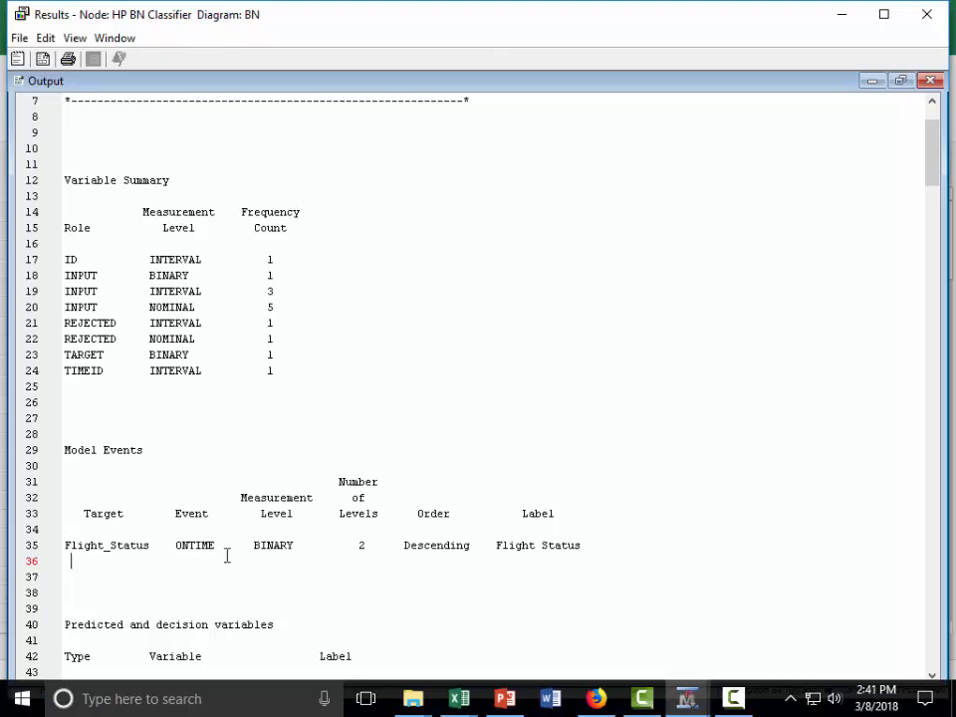
- Examine the predicted variables, fit statistics, classification tables and score rankings in the Output, and close the results
scroll(327, 491, "down", 1)
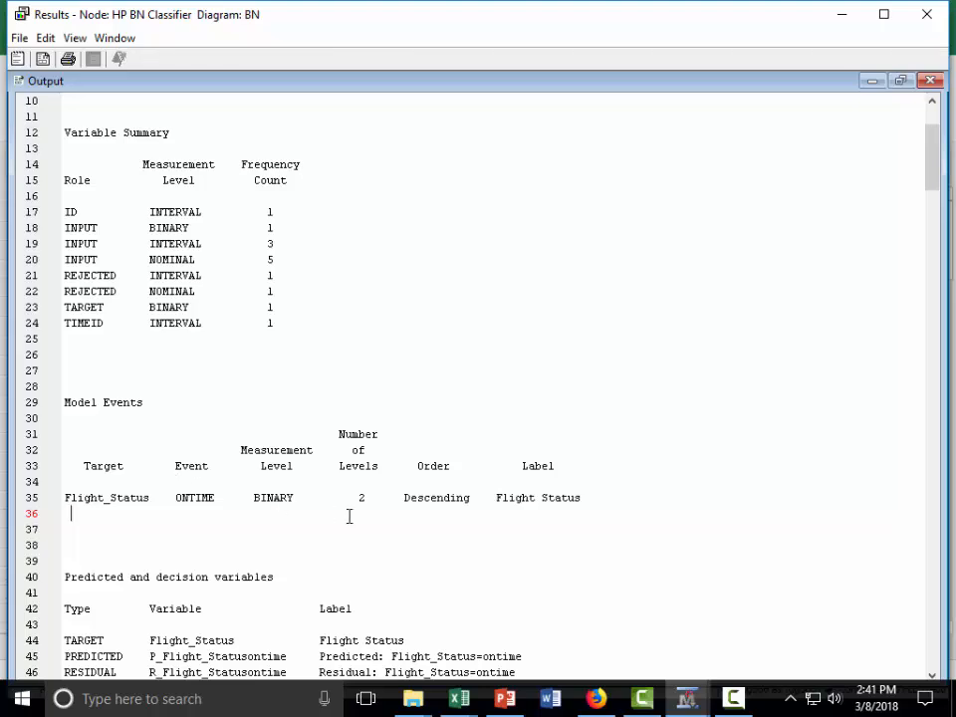
scroll(648, 508, "down", 1)
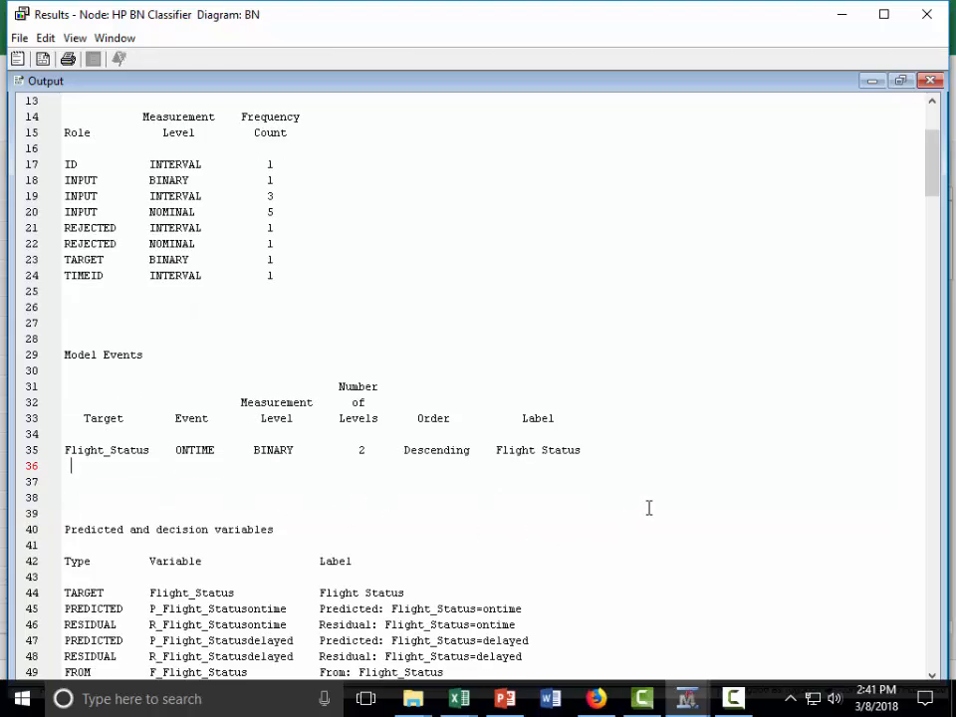
scroll(649, 508, "down", 12)
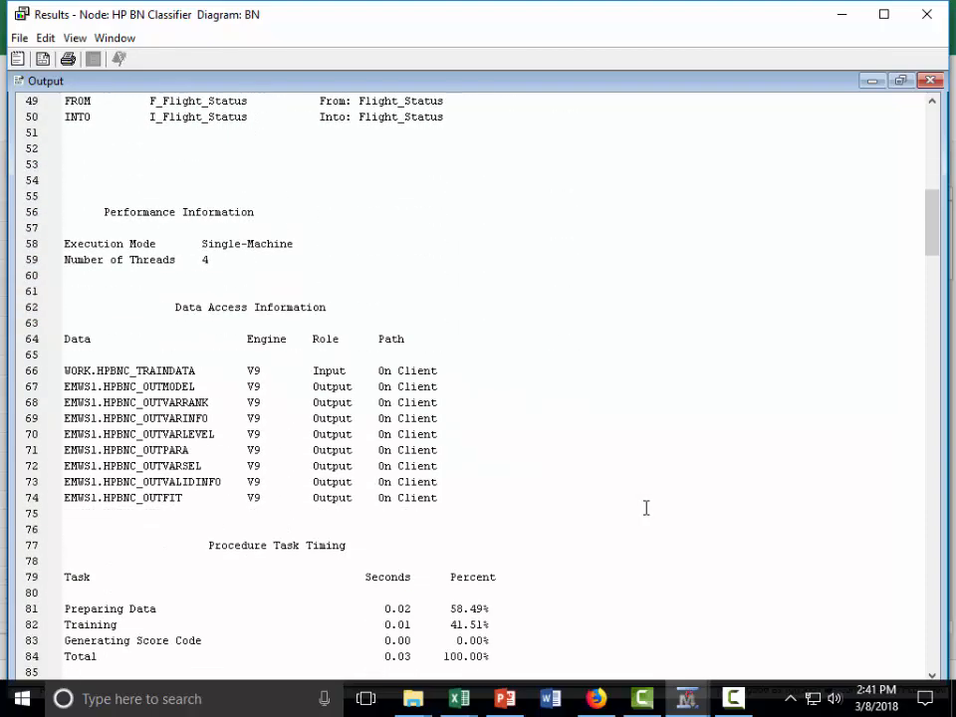
scroll(647, 508, "down", 15)
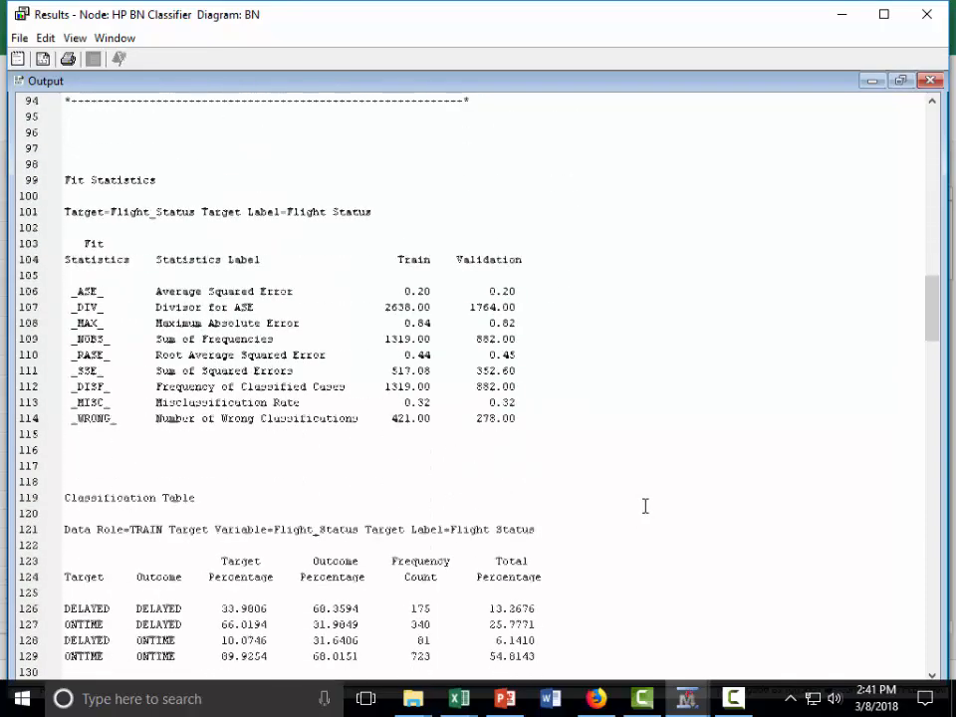
scroll(646, 506, "down", 6)
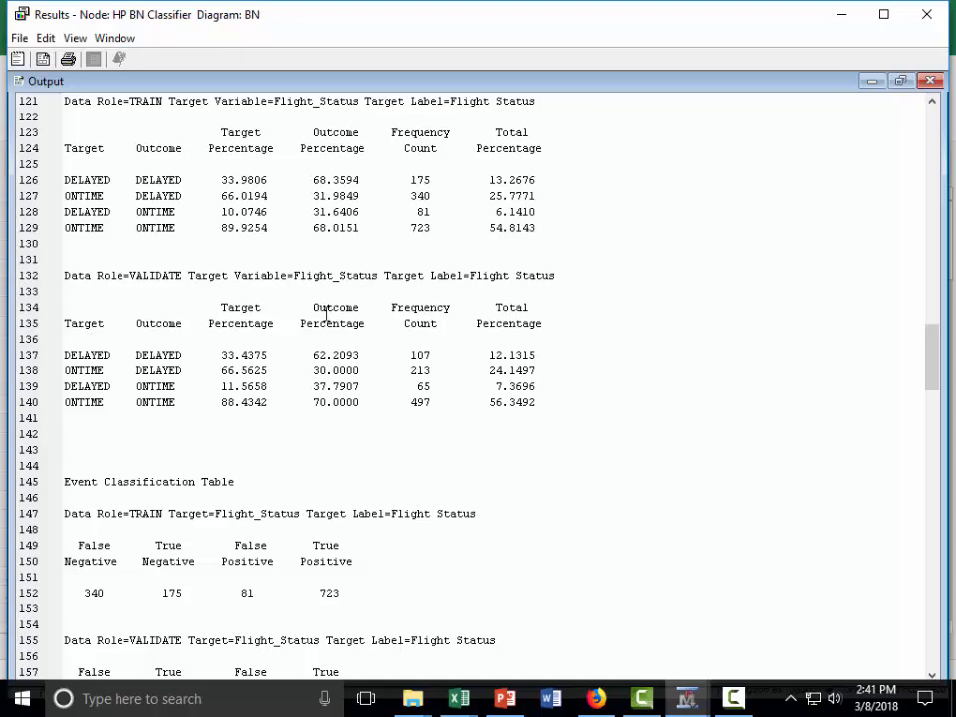
scroll(757, 537, "down", 8)
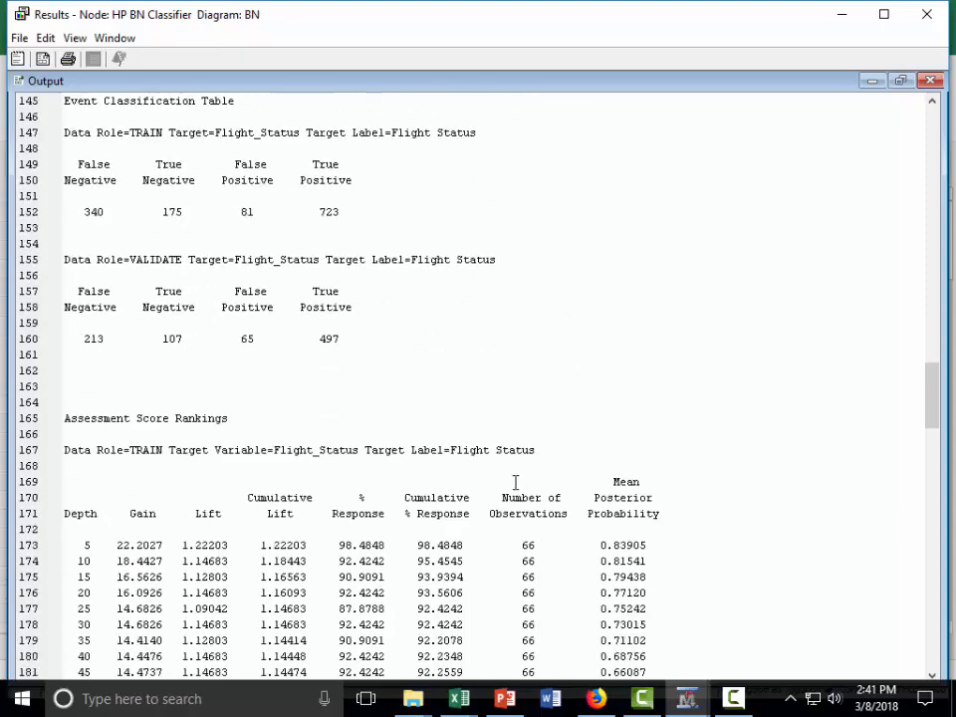
scroll(514, 481, "down", 5)
scroll(513, 481, "up", 20)
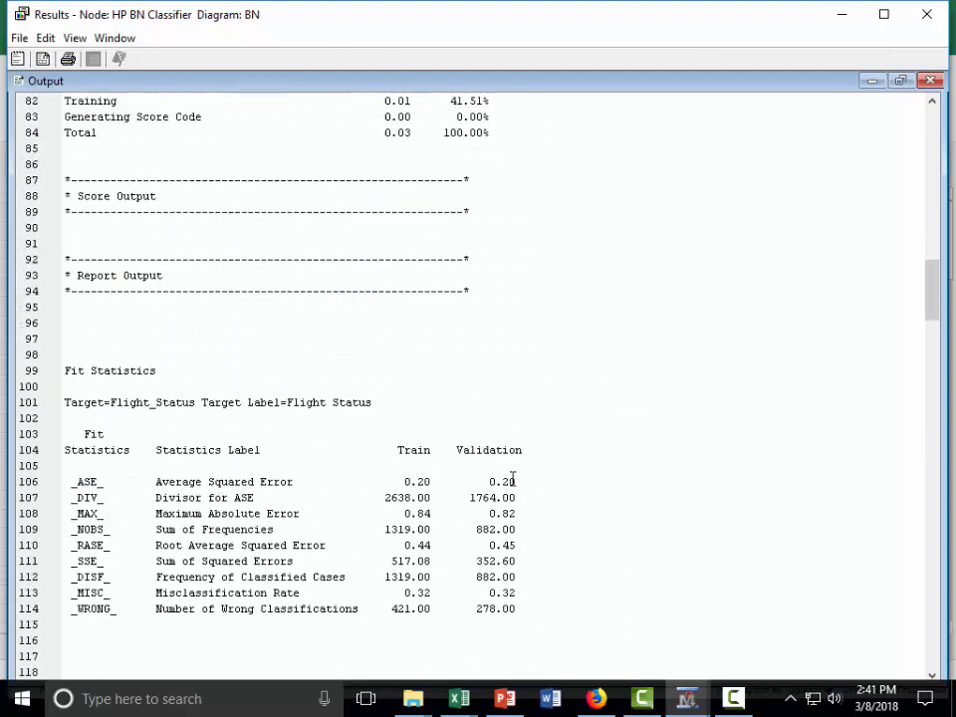
scroll(513, 481, "up", 20)
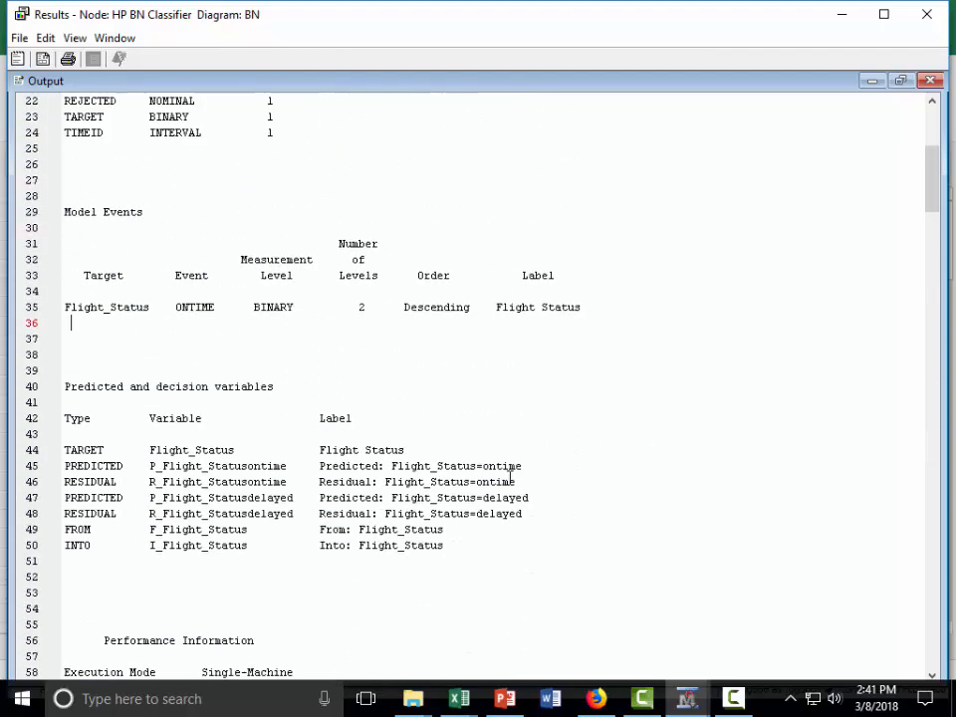
scroll(511, 476, "up", 3)
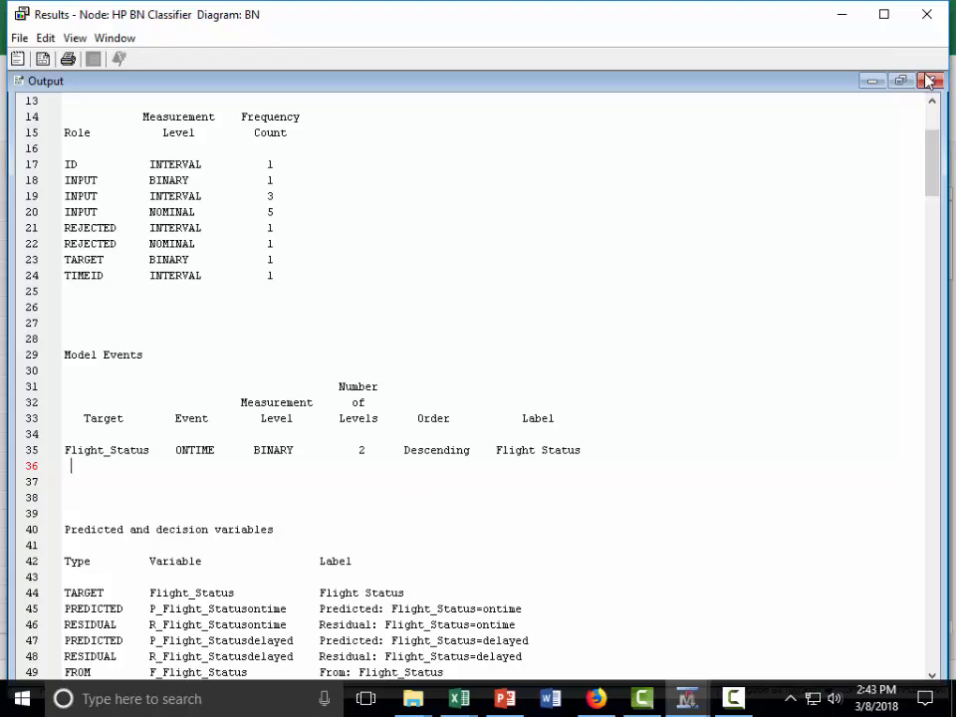
left_click(884, 14)
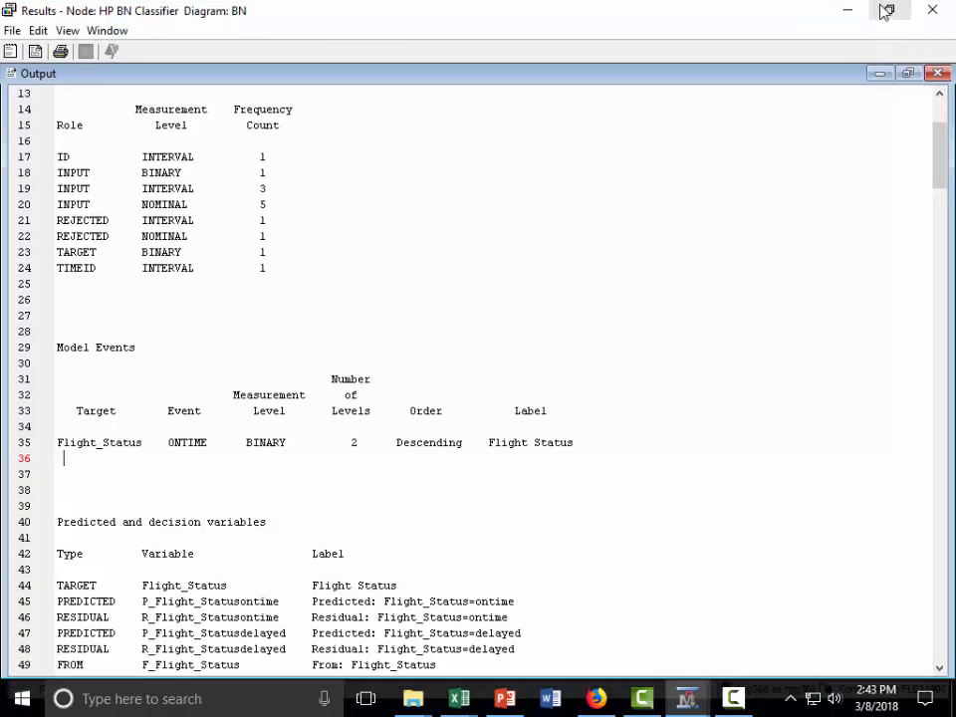
left_click(933, 10)
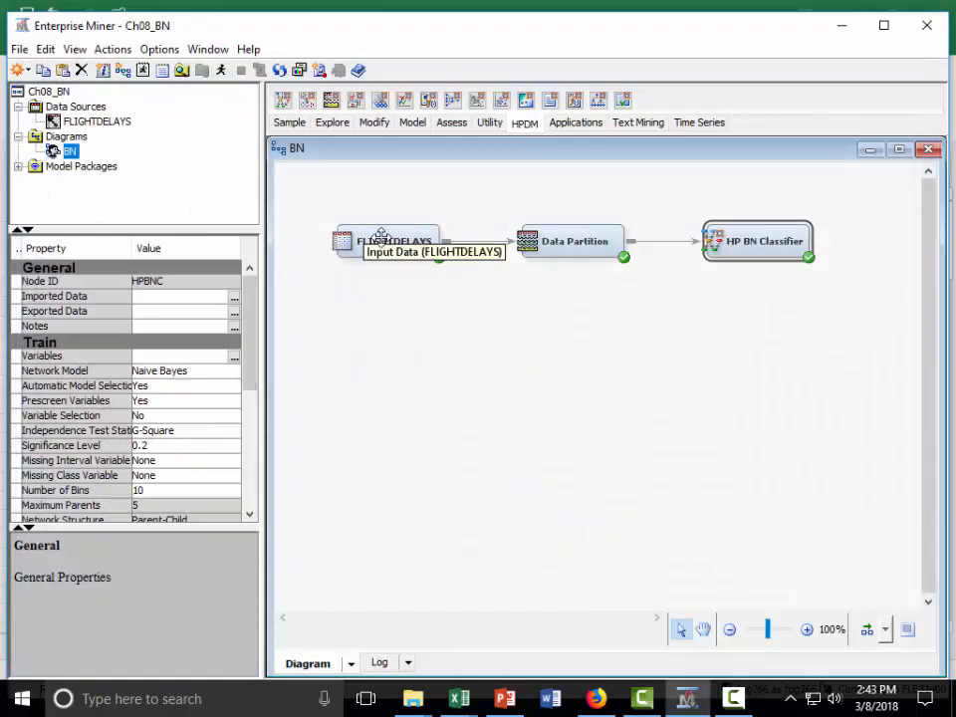
- Set the order of the Flight_Status target to Ascending in the FLIGHTDELAYS node's variables and save the change
left_click(376, 239)
right_click(377, 236)
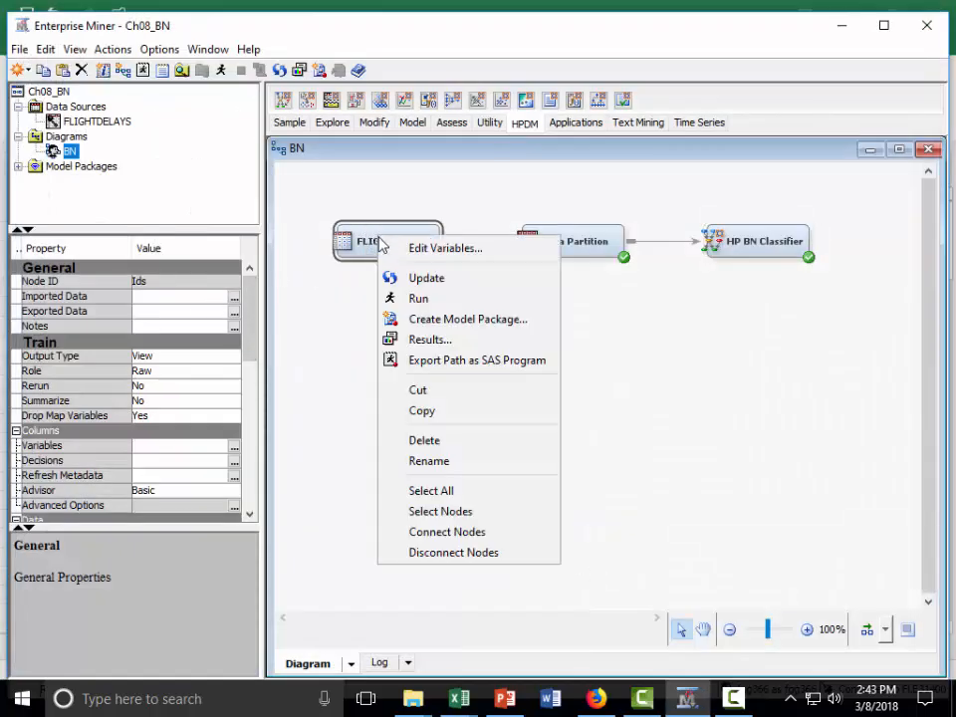
left_click(417, 249)
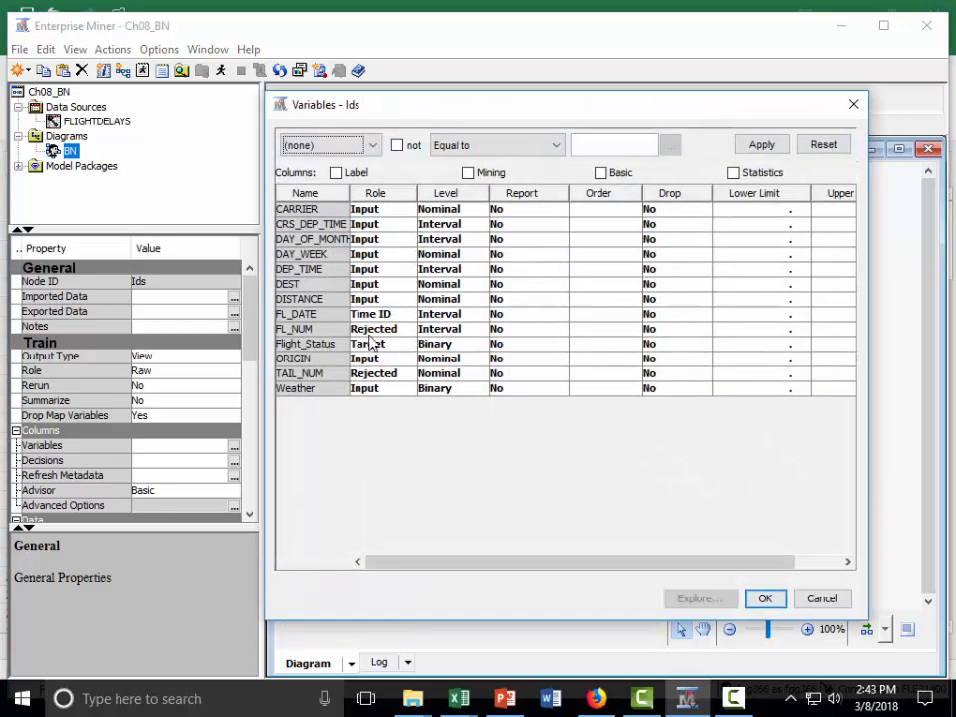
left_click(598, 345)
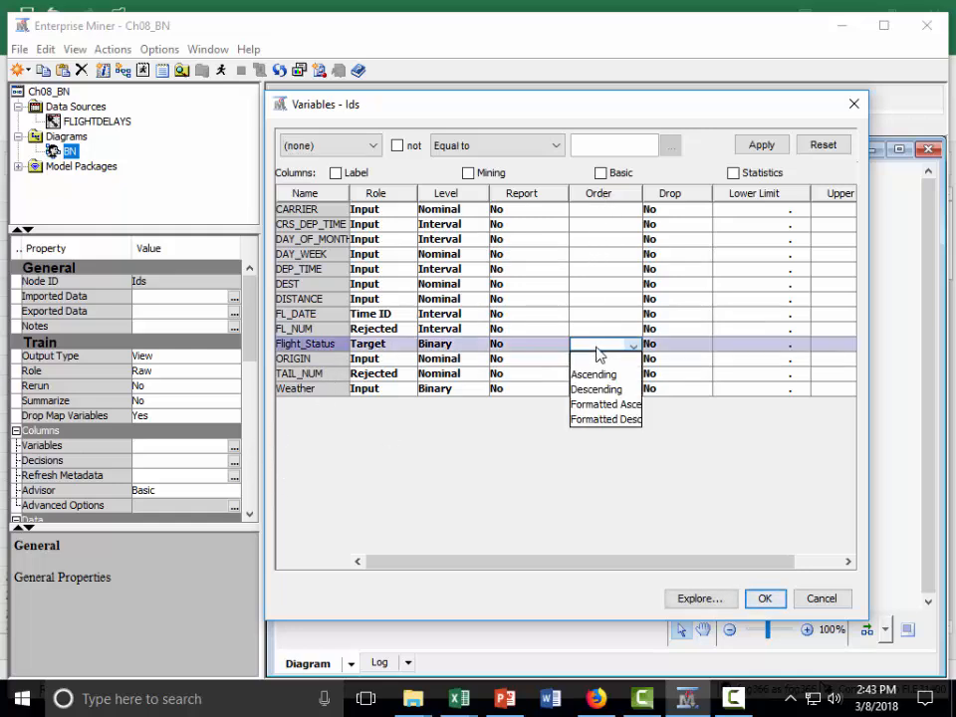
left_click(598, 375)
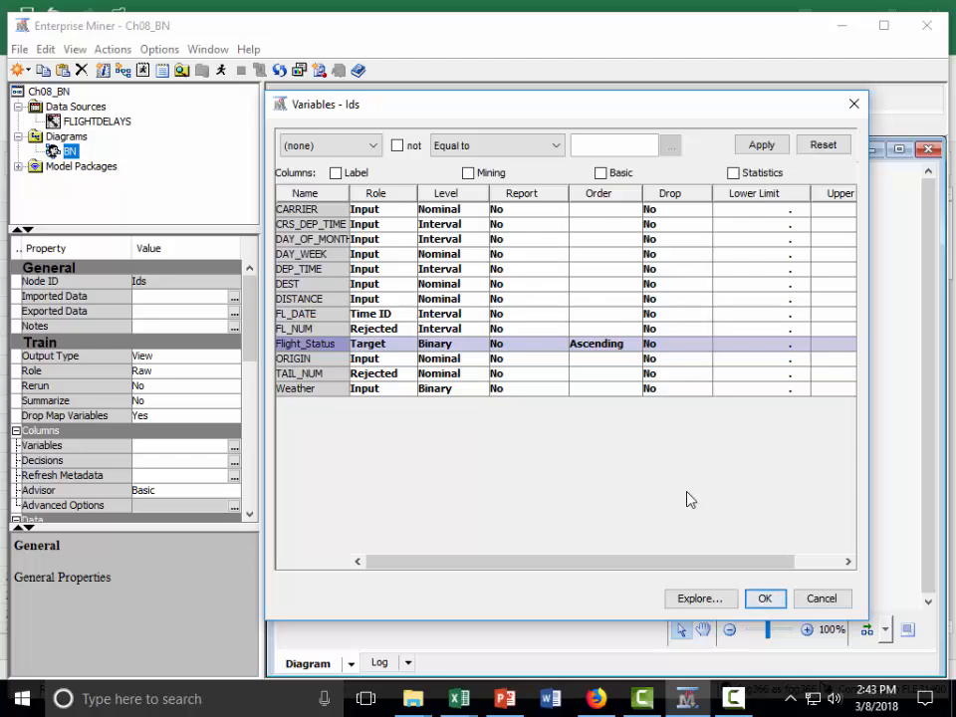
left_click(765, 598)
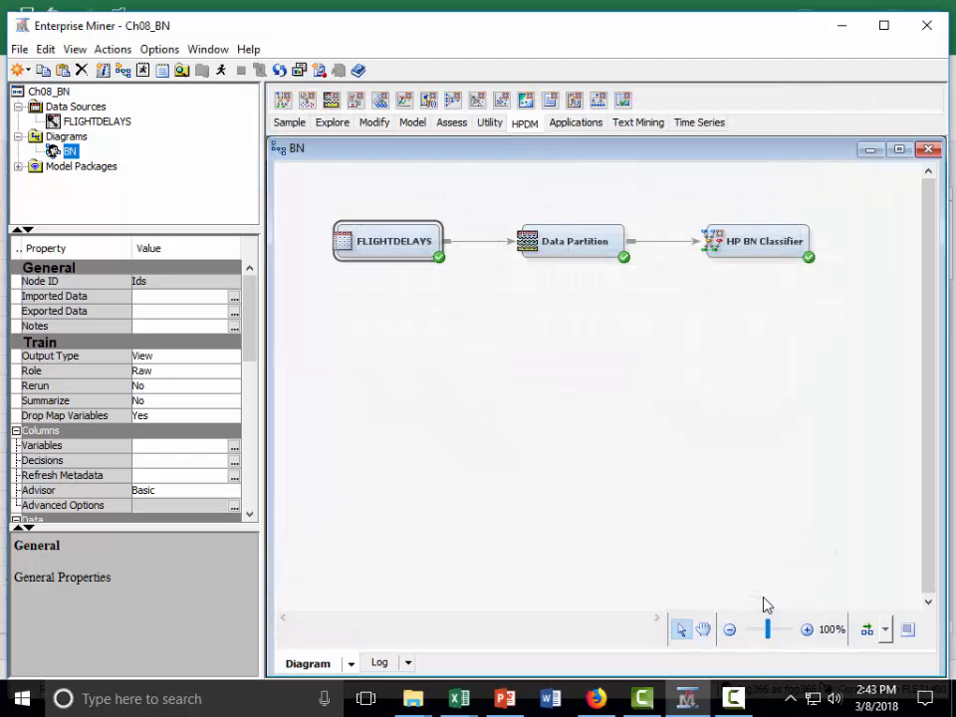
- Rerun the diagram path through the HP BN Classifier node
left_click(758, 245)
right_click(768, 250)
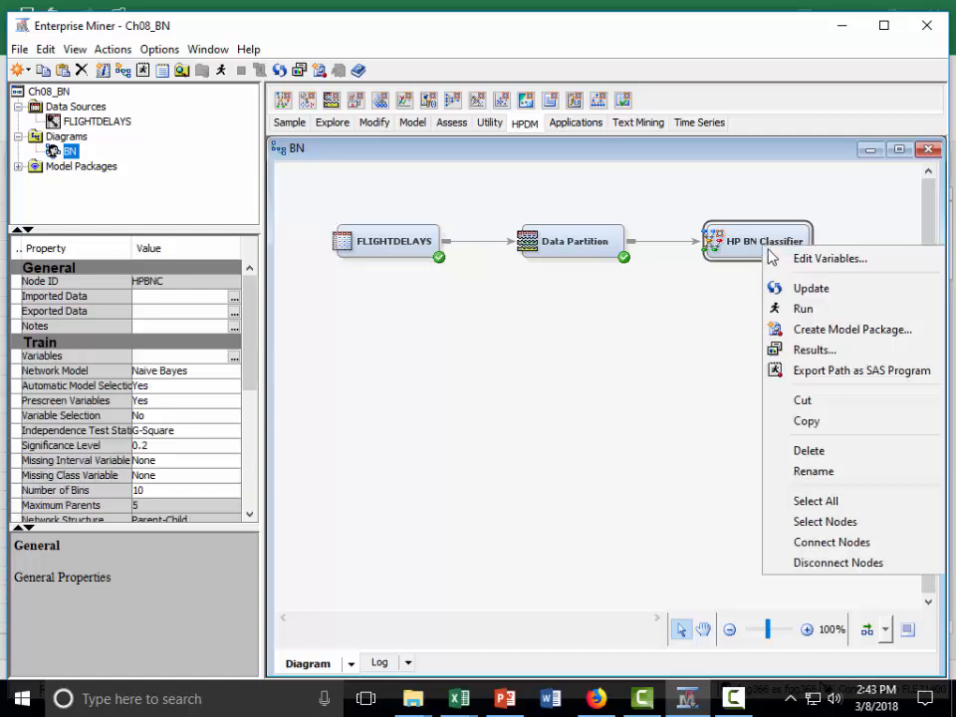
left_click(812, 311)
left_click(568, 450)
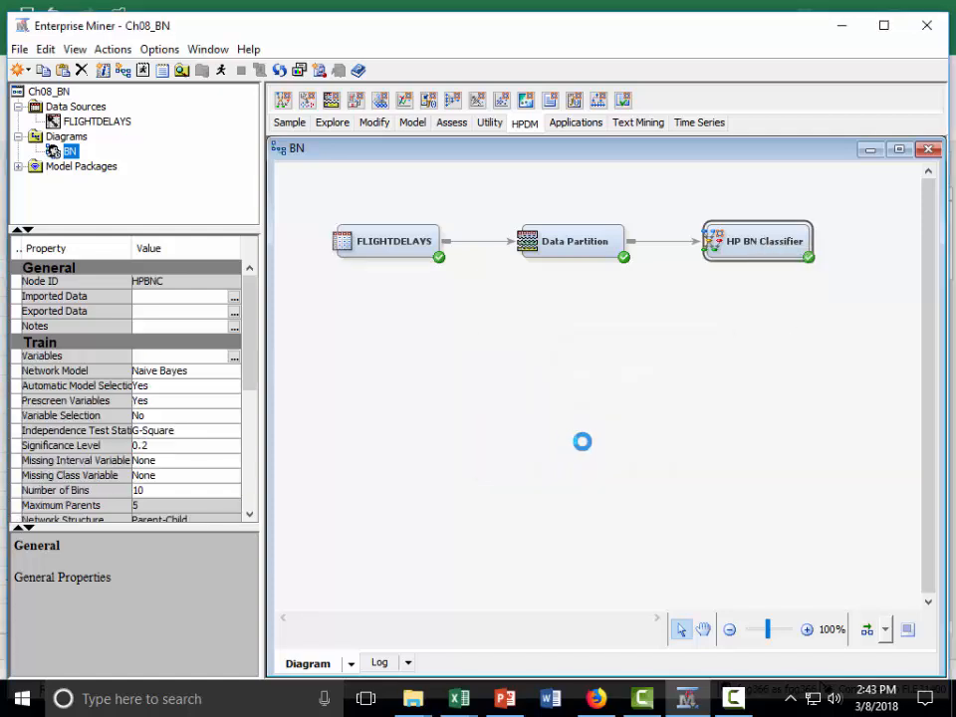
- Open the new HP BN Classifier results, maximize the Output and examine the Flight_Status event in the Model Events table
left_click(638, 452)
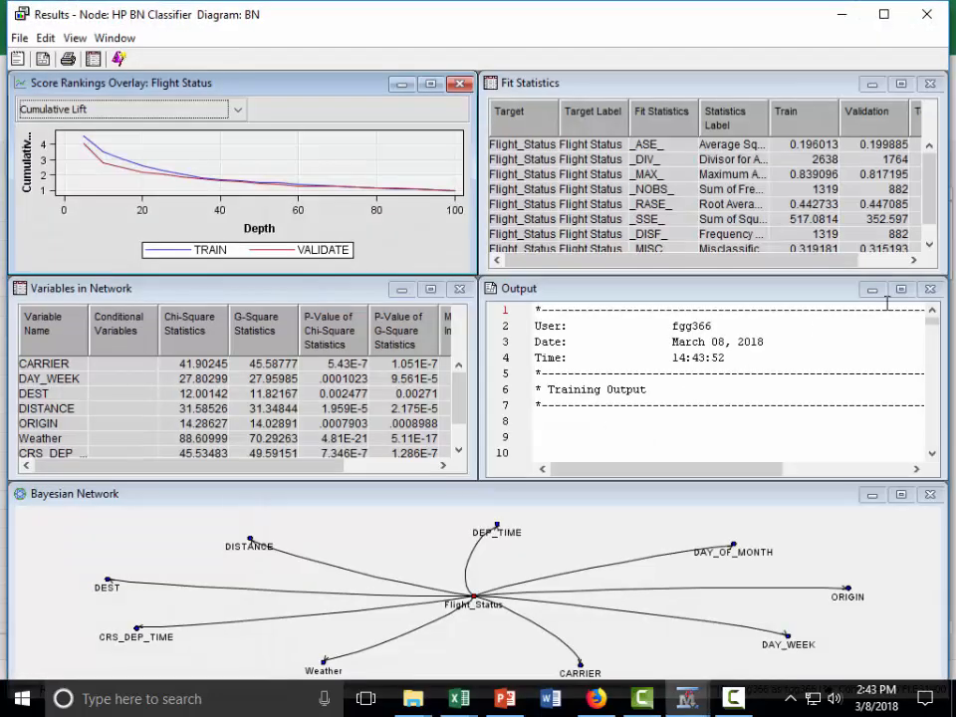
left_click(902, 290)
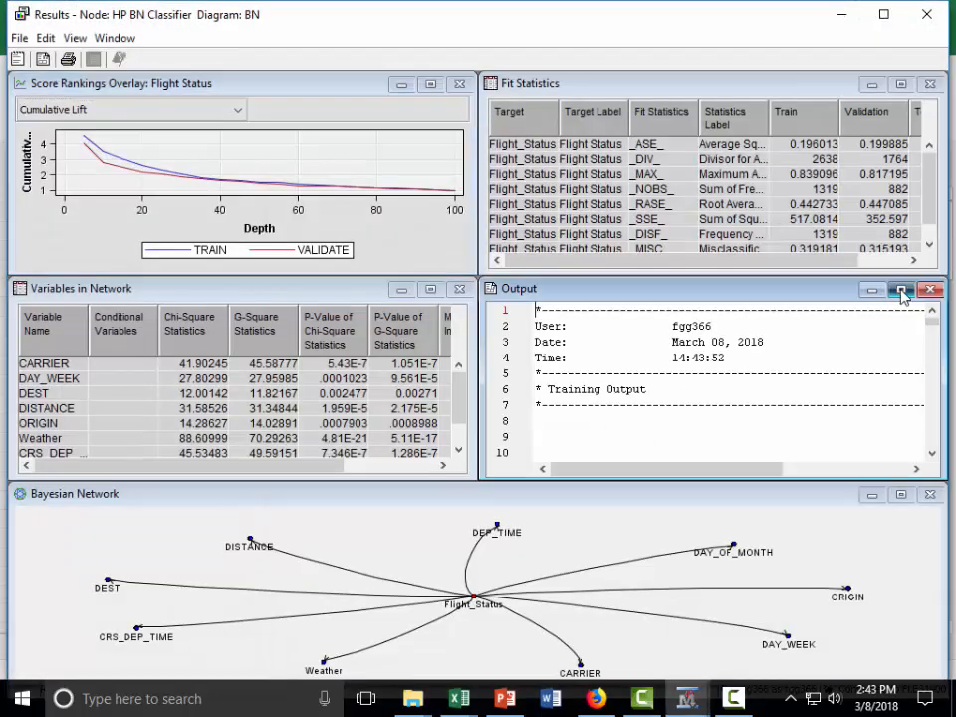
scroll(319, 371, "down", 3)
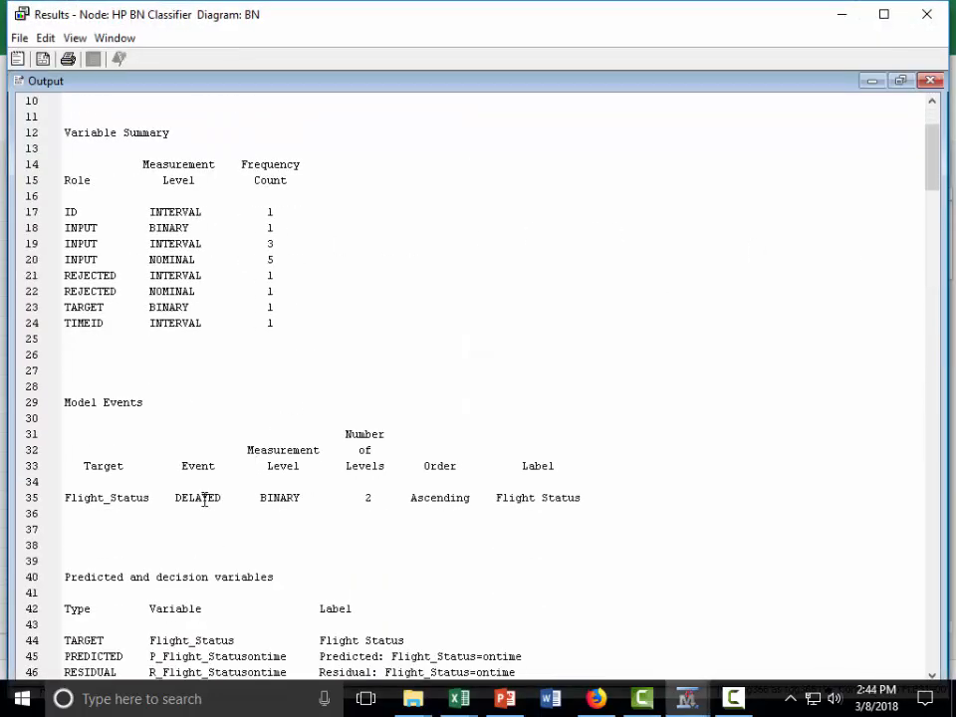
left_click_drag(182, 466, 225, 500)
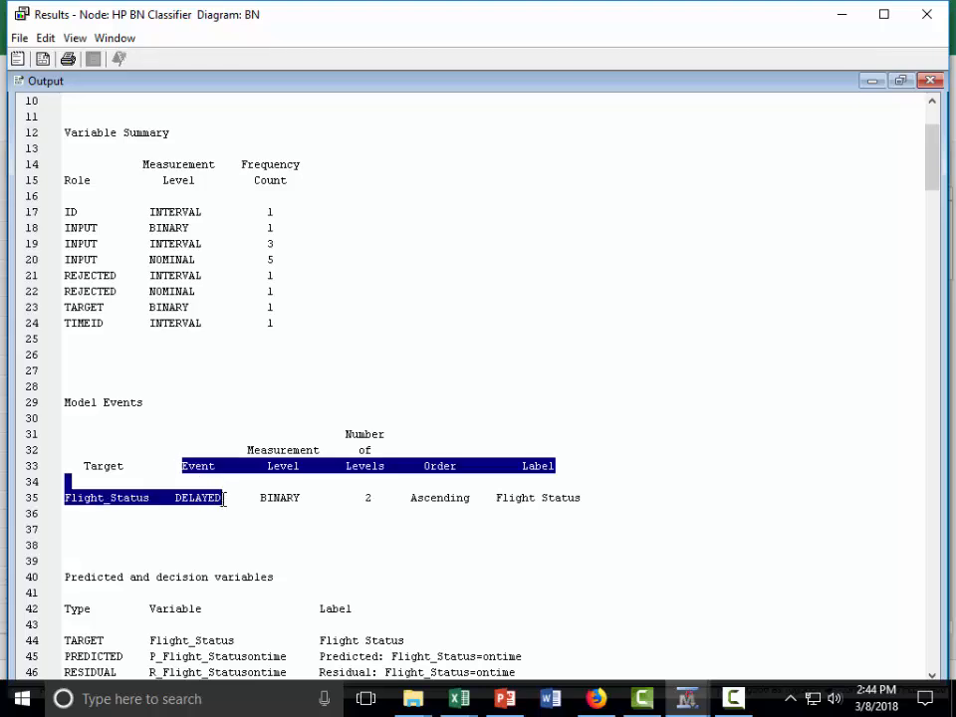